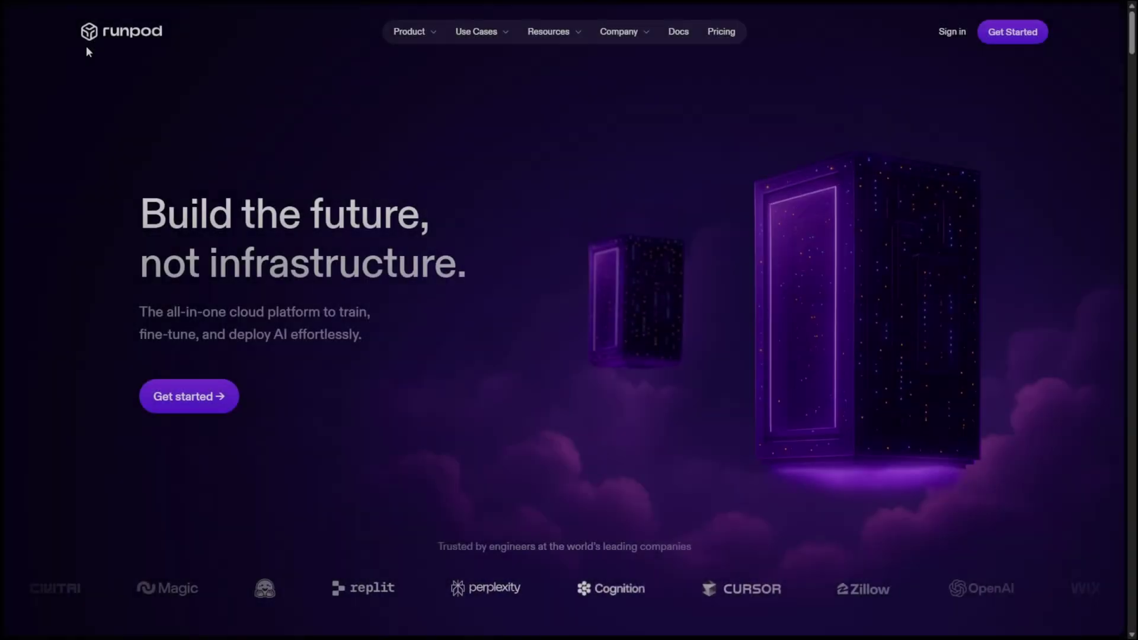
# Browse RunPod's GPU pricing page and scroll through the hourly rate table.
pyautogui.click(717, 33)
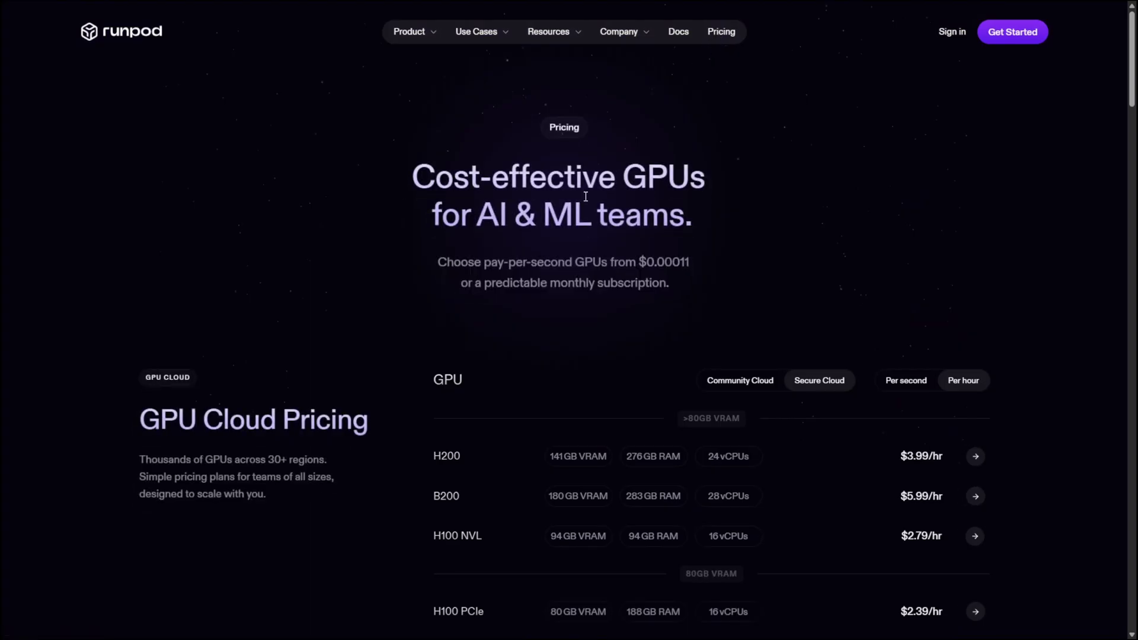
pyautogui.scroll(-10, 1036, 518)
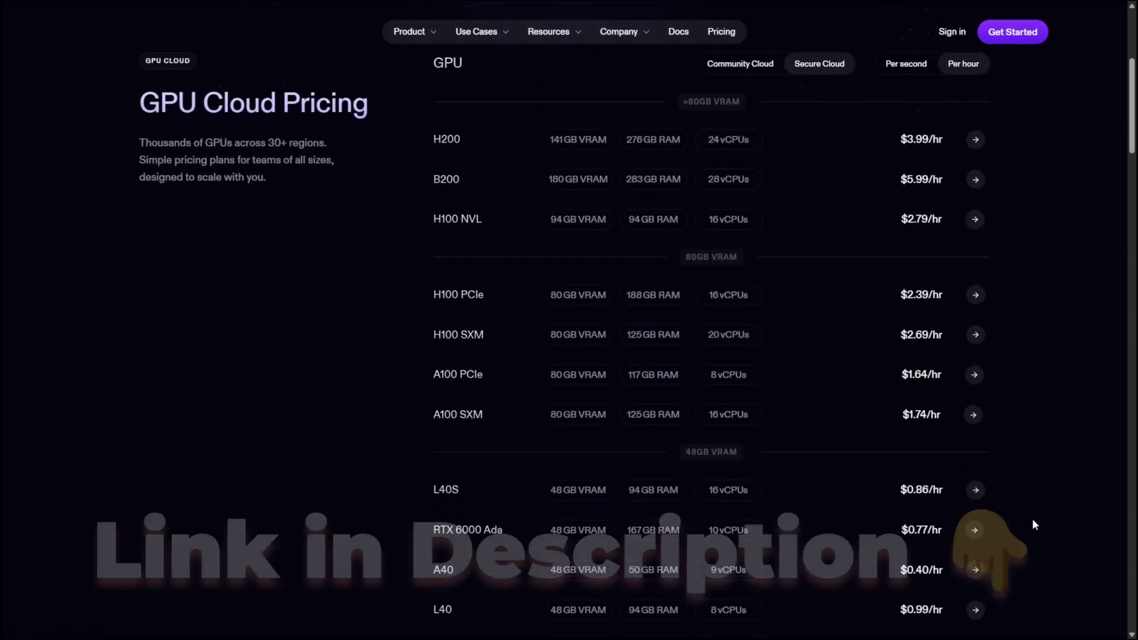
pyautogui.scroll(-7, 1033, 522)
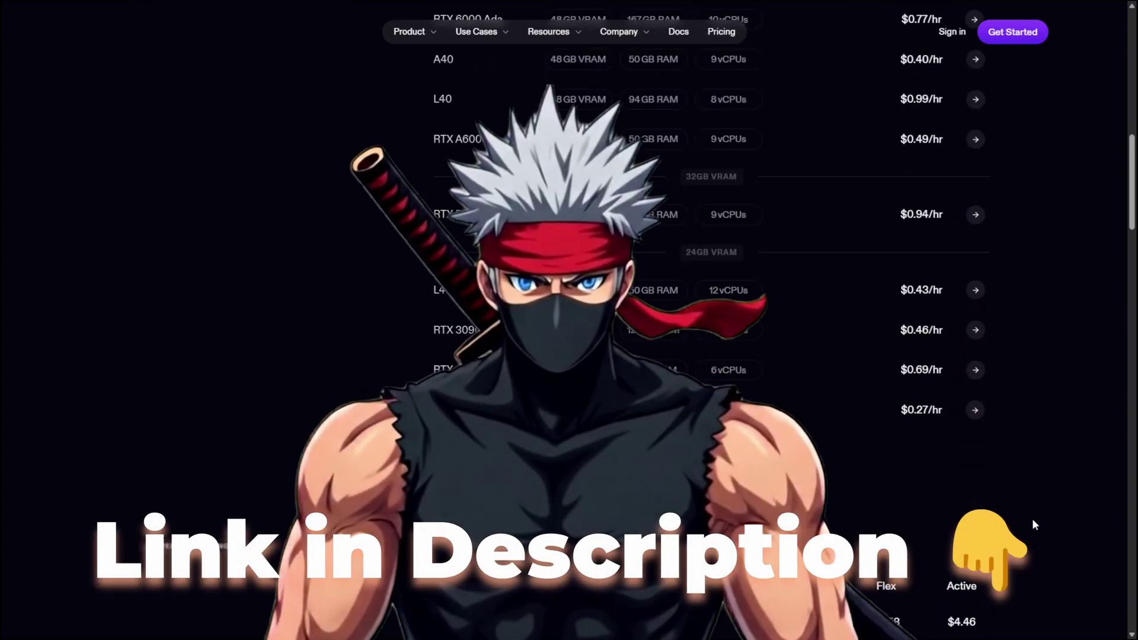
pyautogui.scroll(-5, 1033, 518)
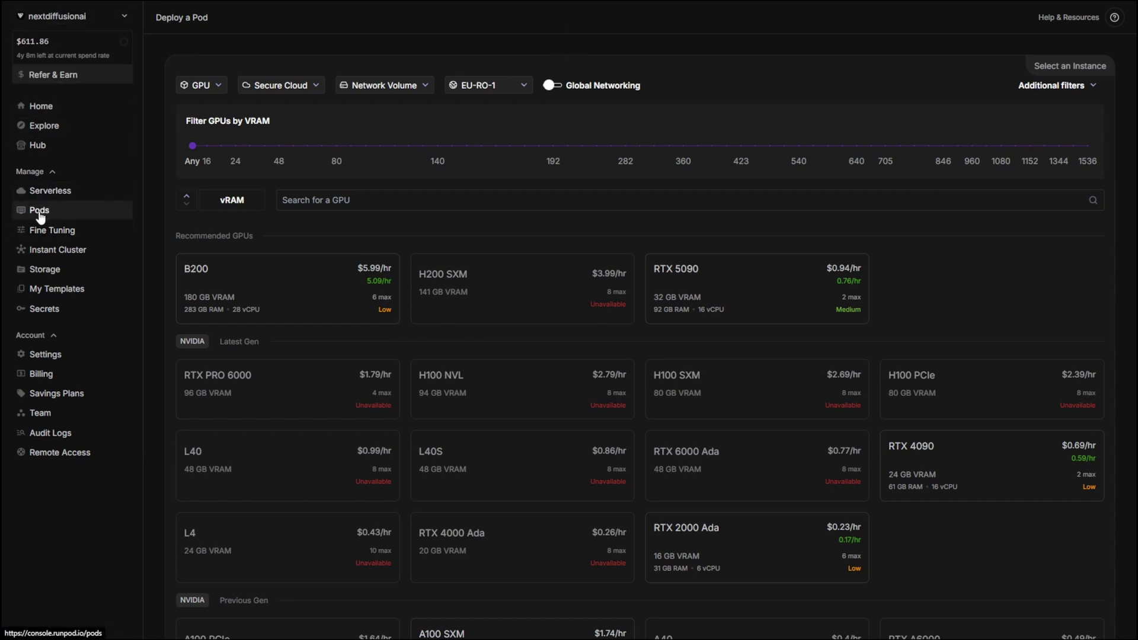
# On Deploy a Pod, choose Add a Network Volume from the Network Volume list.
pyautogui.click(60, 216)
pyautogui.click(264, 89)
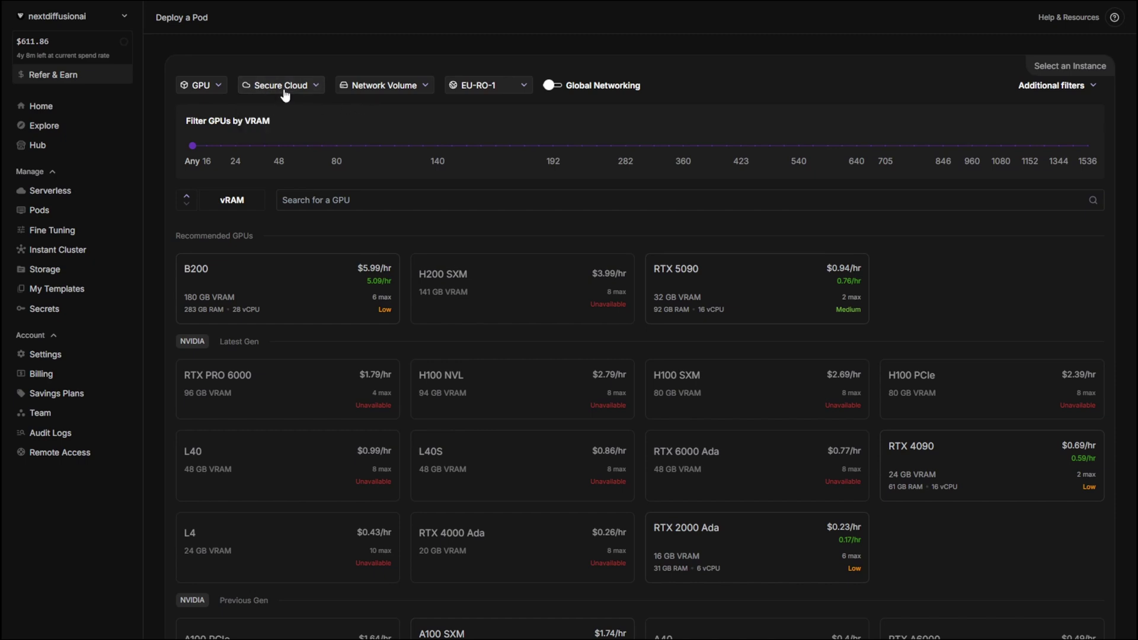
pyautogui.click(385, 96)
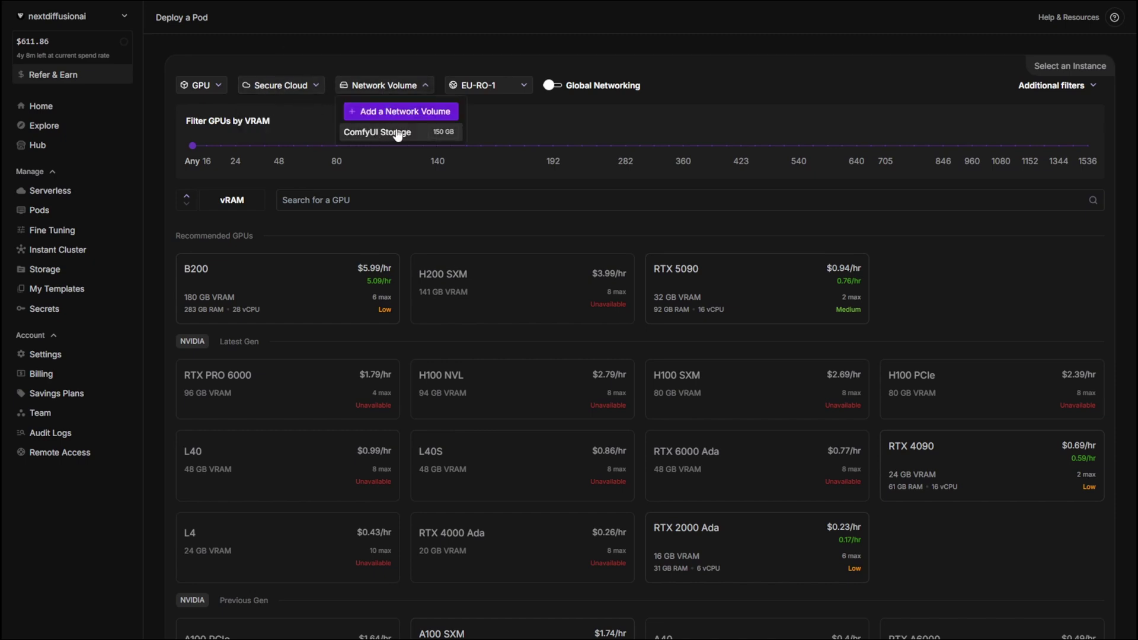
pyautogui.click(398, 135)
pyautogui.click(385, 87)
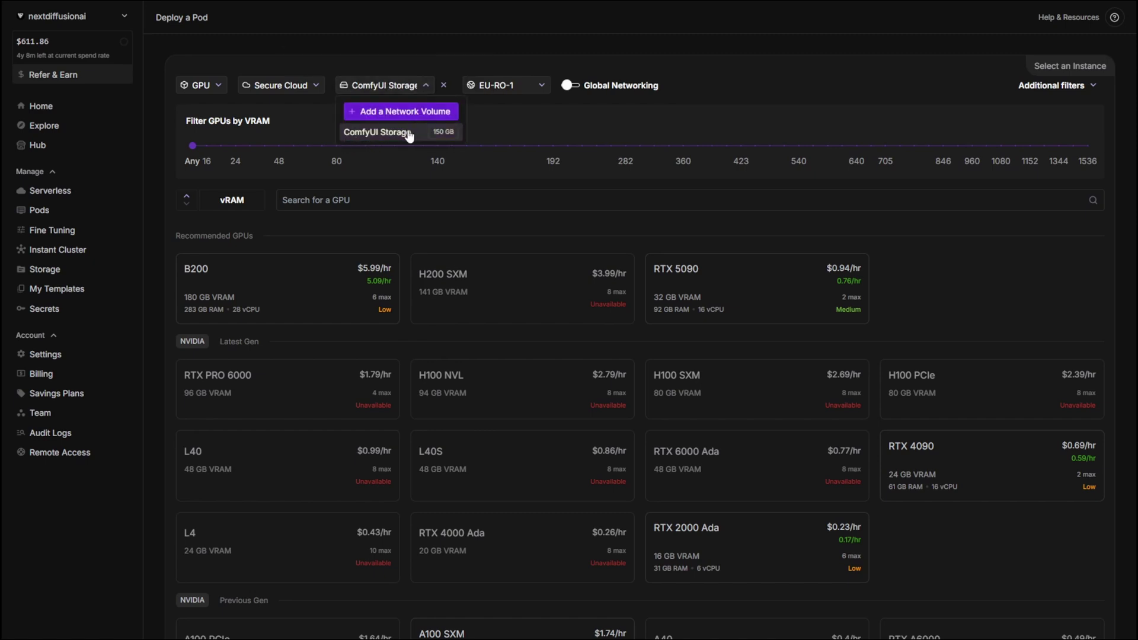
pyautogui.click(382, 111)
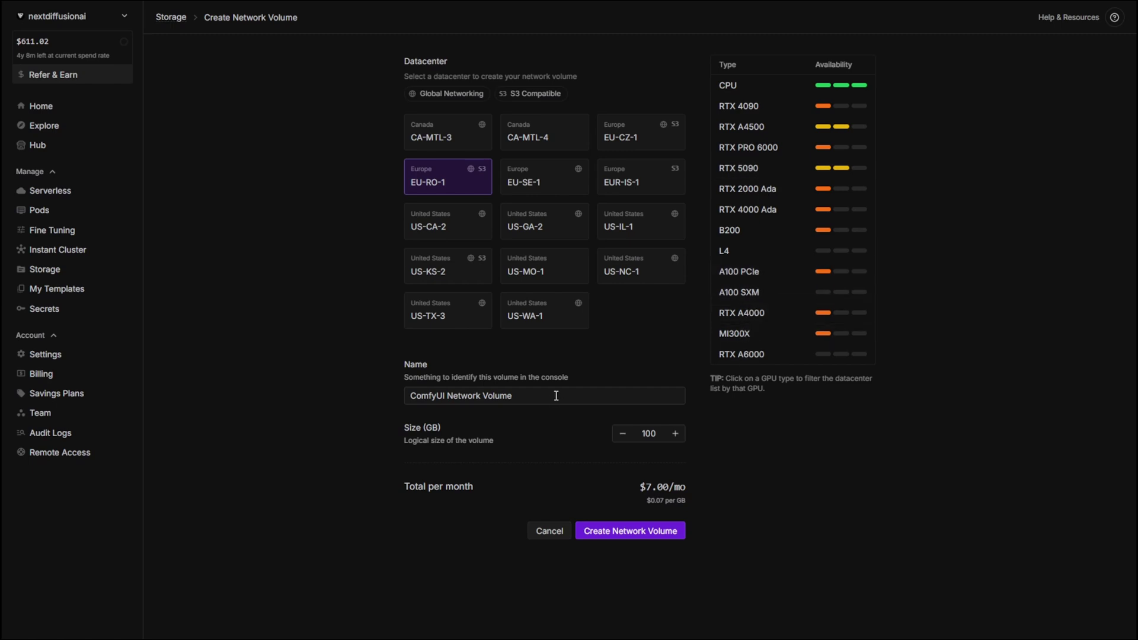
# Create the 100 GB 'ComfyUI Network Volume' in EU-RO-1 at $7.00/mo, then open it.
pyautogui.moveTo(553, 398); pyautogui.dragTo(403, 405)
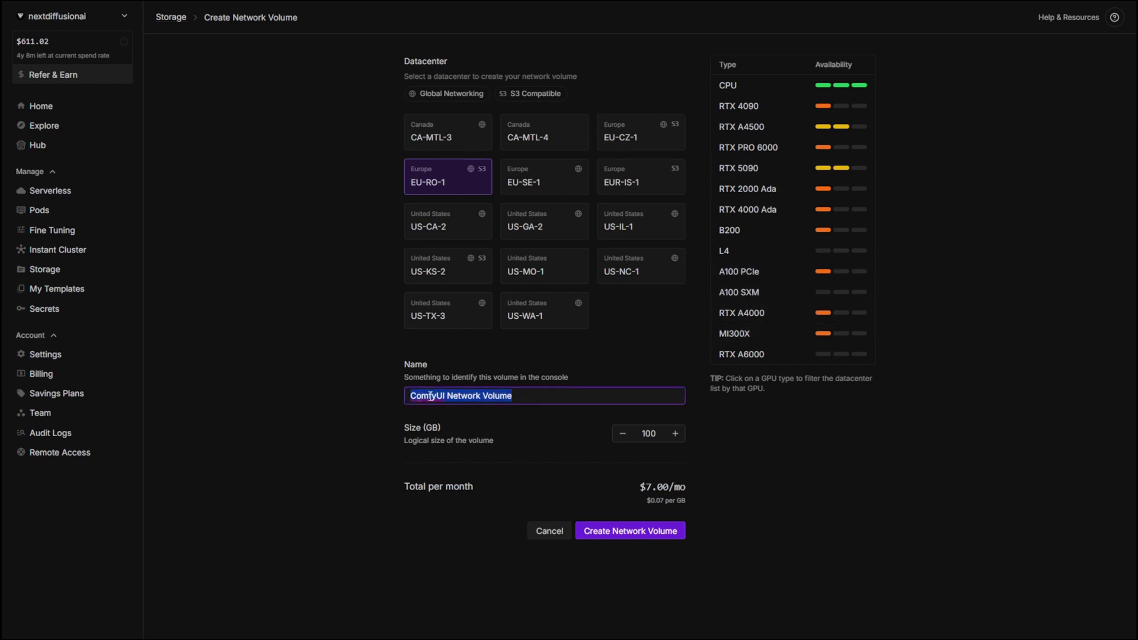
pyautogui.click(530, 397)
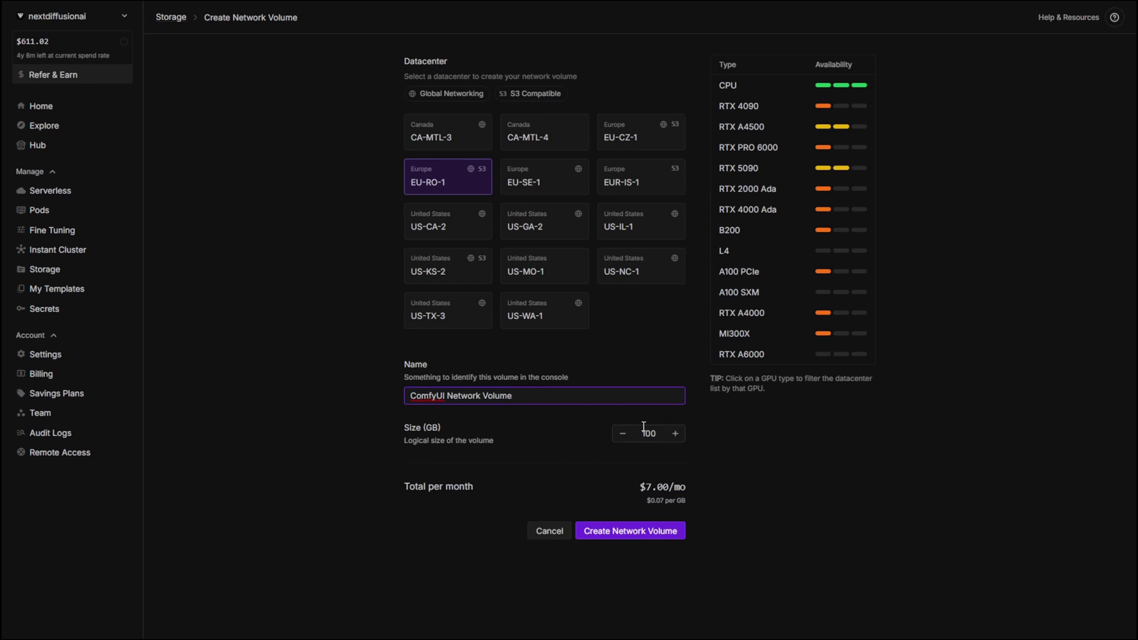
pyautogui.click(657, 534)
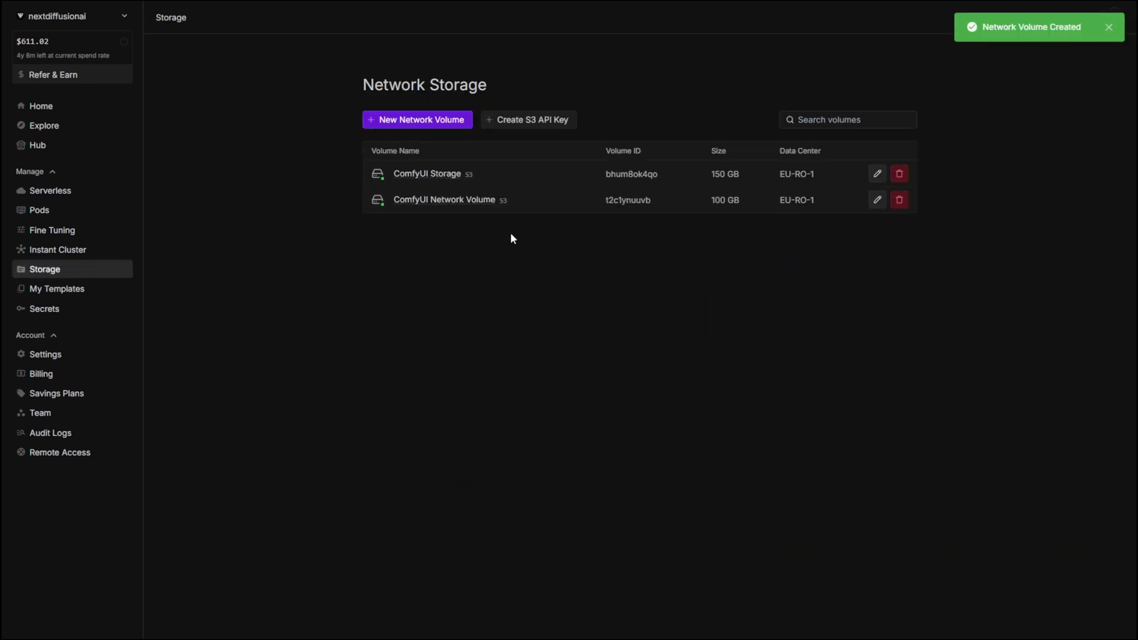
pyautogui.click(461, 202)
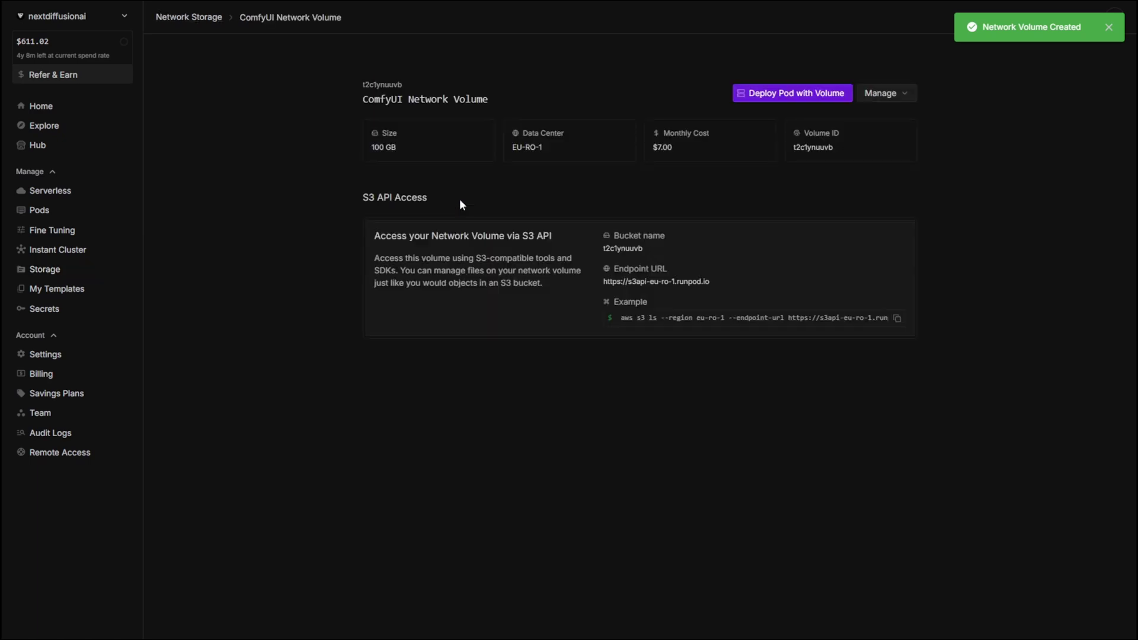
# Start a pod deployment with ComfyUI Network Volume attached and select the RTX 4090 GPU.
pyautogui.click(796, 97)
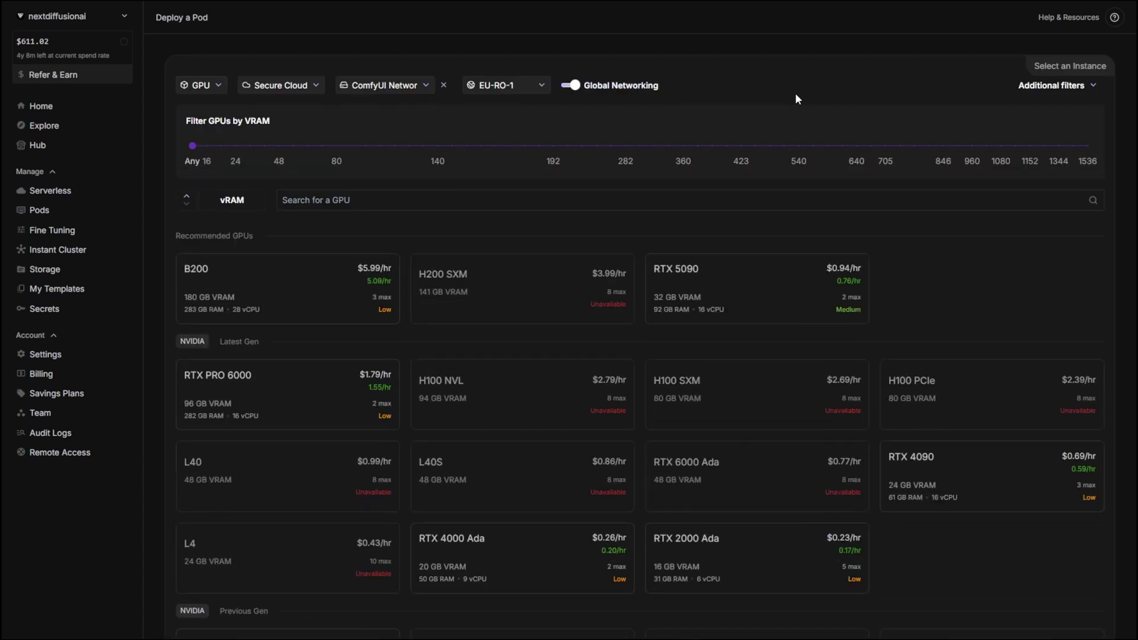
pyautogui.click(383, 85)
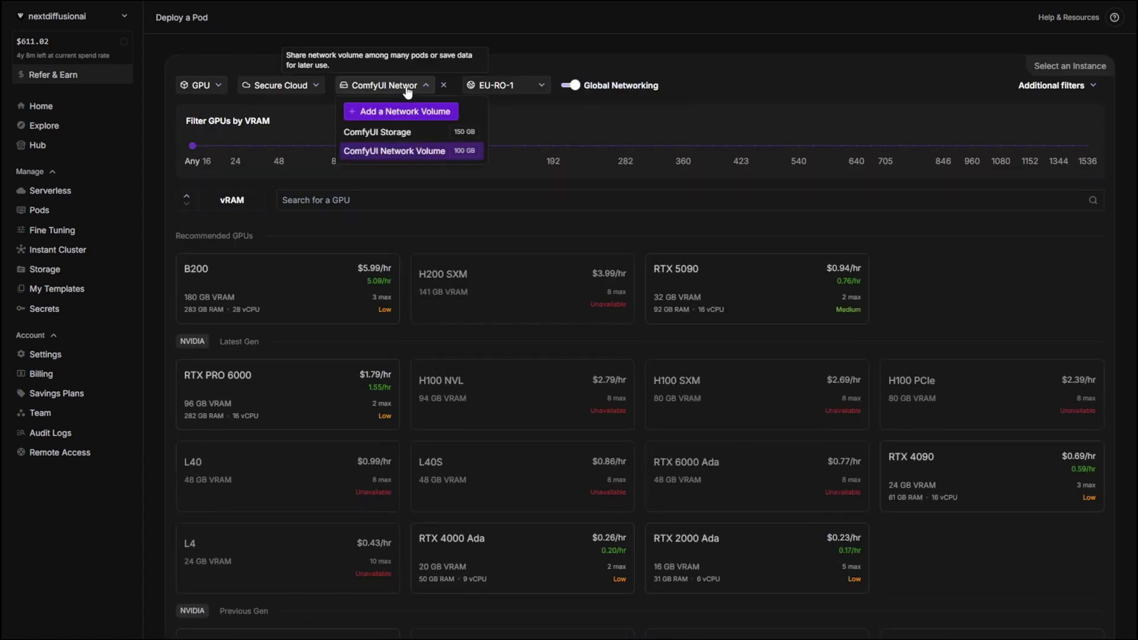
pyautogui.click(428, 150)
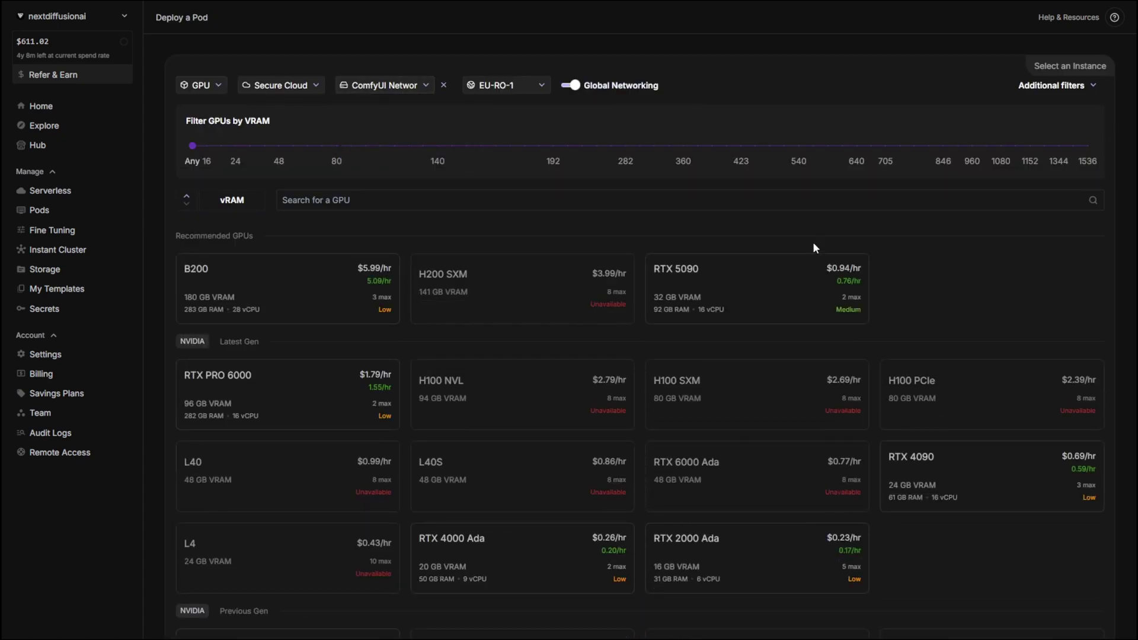
pyautogui.click(961, 473)
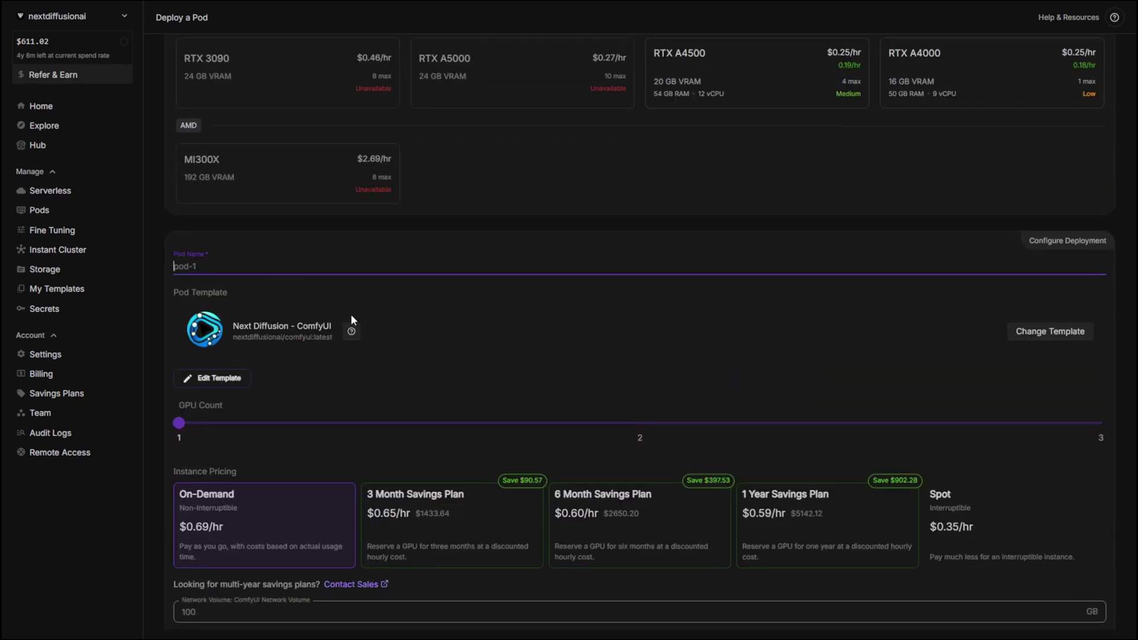
# Switch the template to Next Diffusion - ComfyUI and deploy the pod on demand.
pyautogui.moveTo(233, 325); pyautogui.dragTo(329, 326)
pyautogui.hotkey('ctrl', 'c')
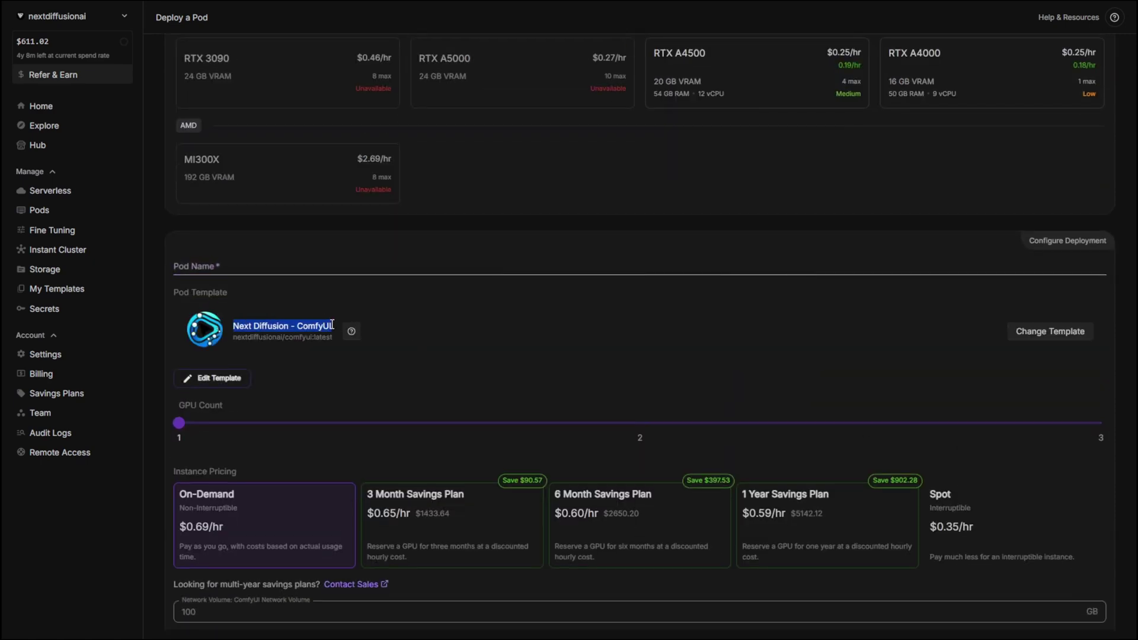
pyautogui.click(1031, 332)
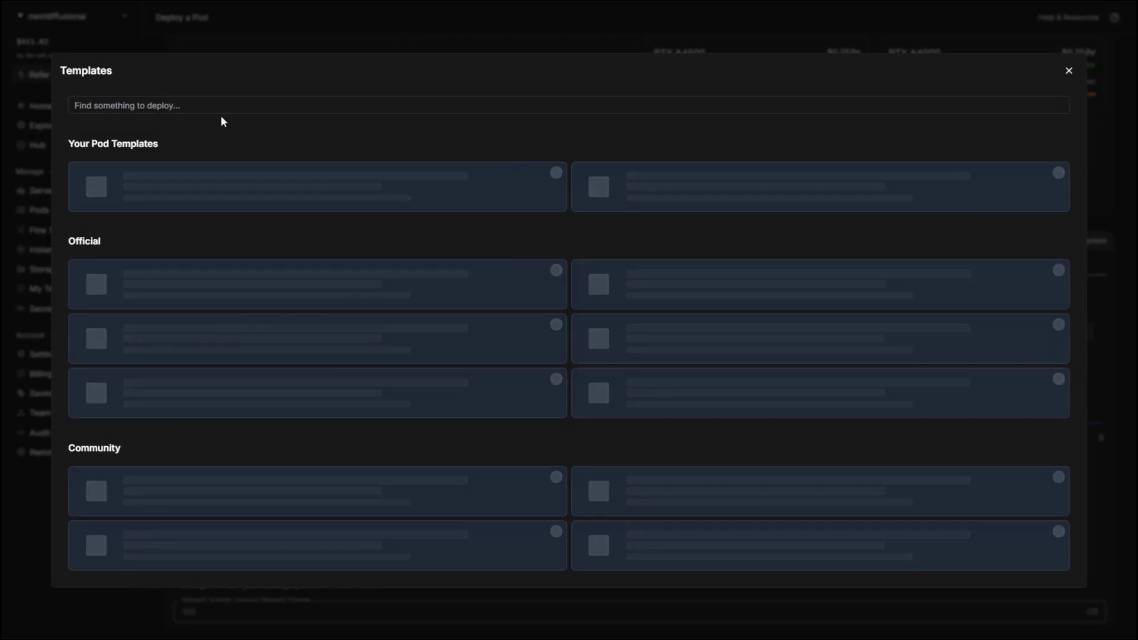
pyautogui.click(152, 104)
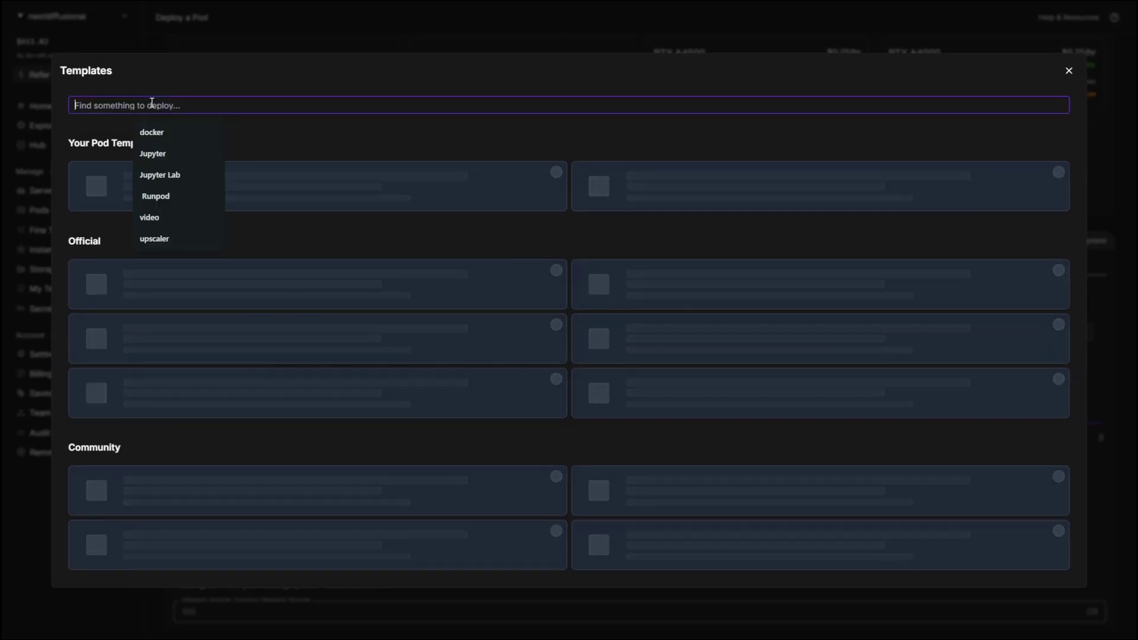
pyautogui.hotkey('ctrl', 'v')
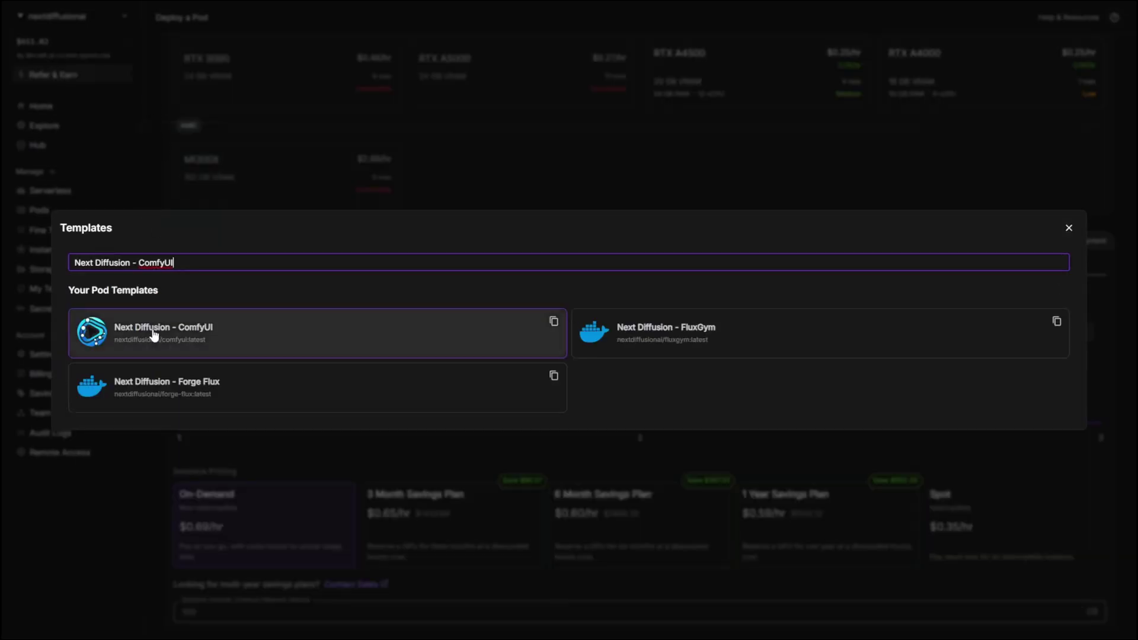
pyautogui.click(154, 336)
pyautogui.scroll(-3, 579, 453)
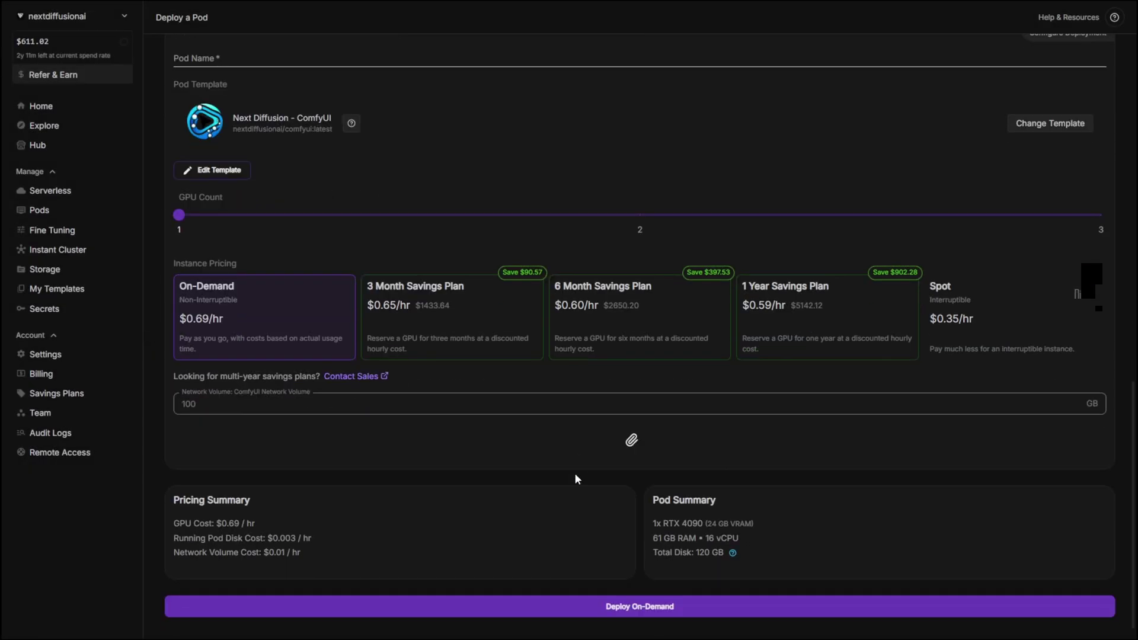
pyautogui.click(672, 607)
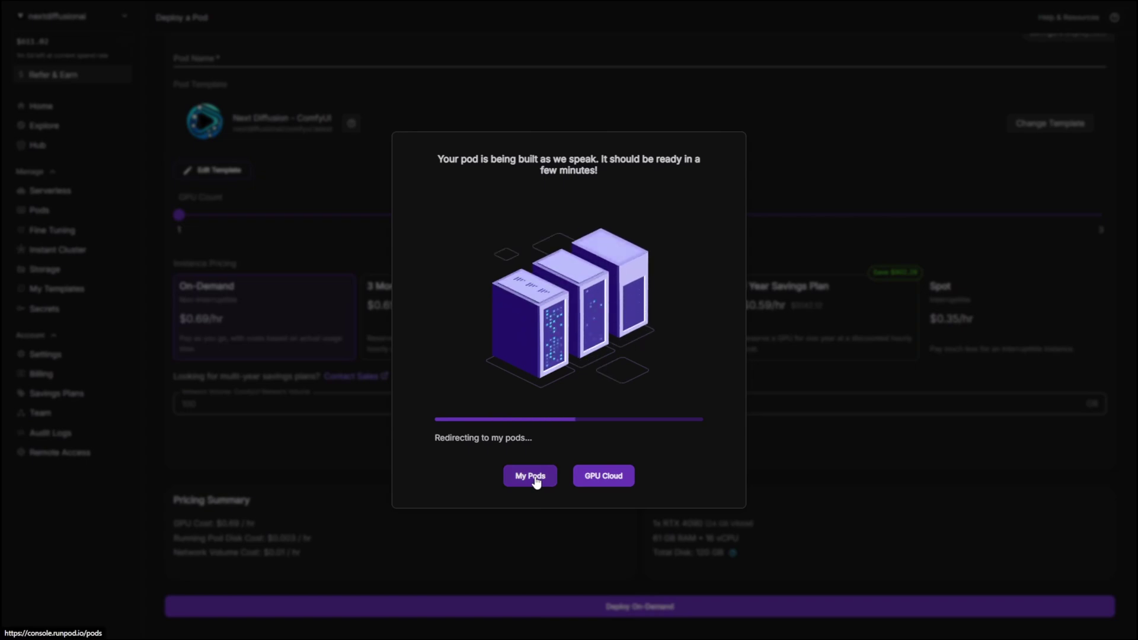
# Expand the Next Diffusion - ComfyUI pod on the Pods list and review its volume and container log.
pyautogui.click(535, 481)
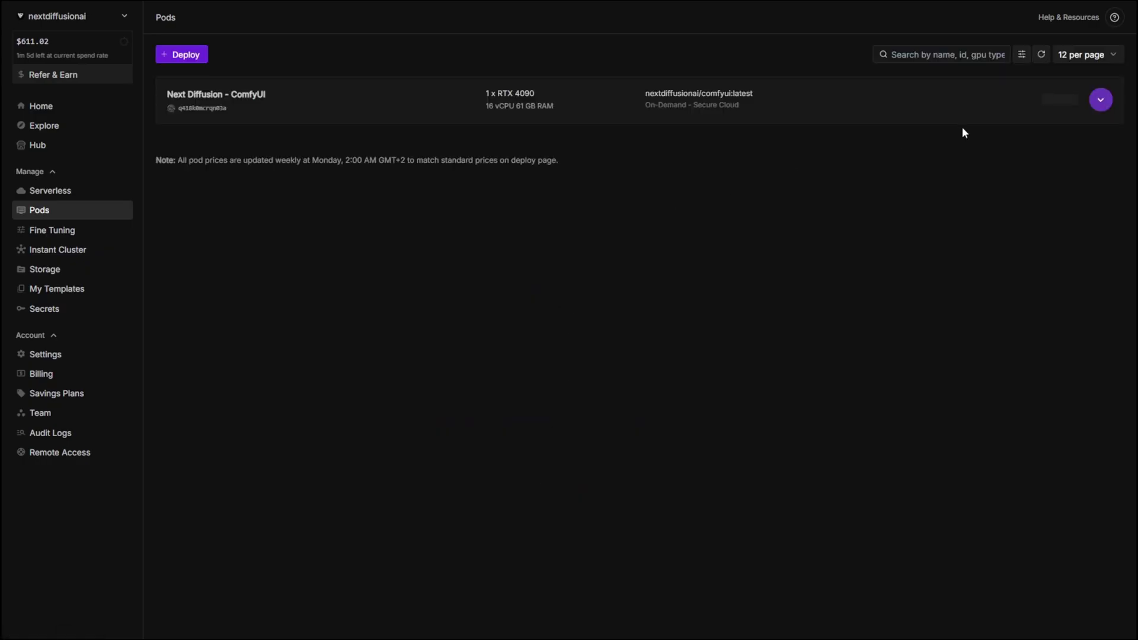
pyautogui.click(1101, 100)
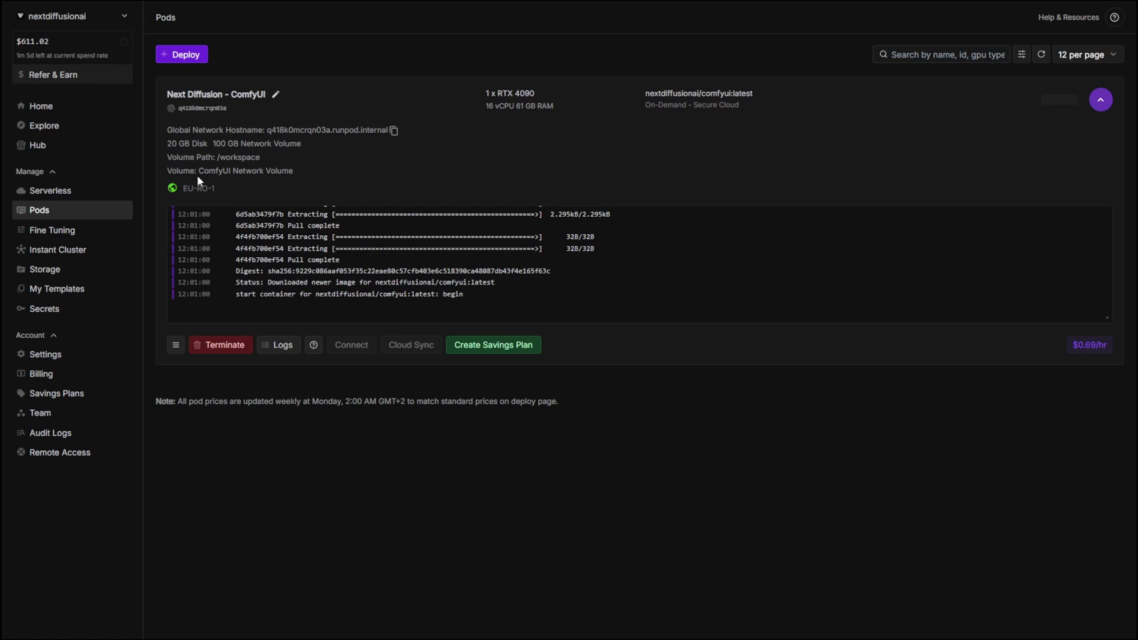
pyautogui.moveTo(199, 171); pyautogui.dragTo(295, 172)
pyautogui.click(307, 169)
pyautogui.moveTo(442, 282); pyautogui.dragTo(443, 294)
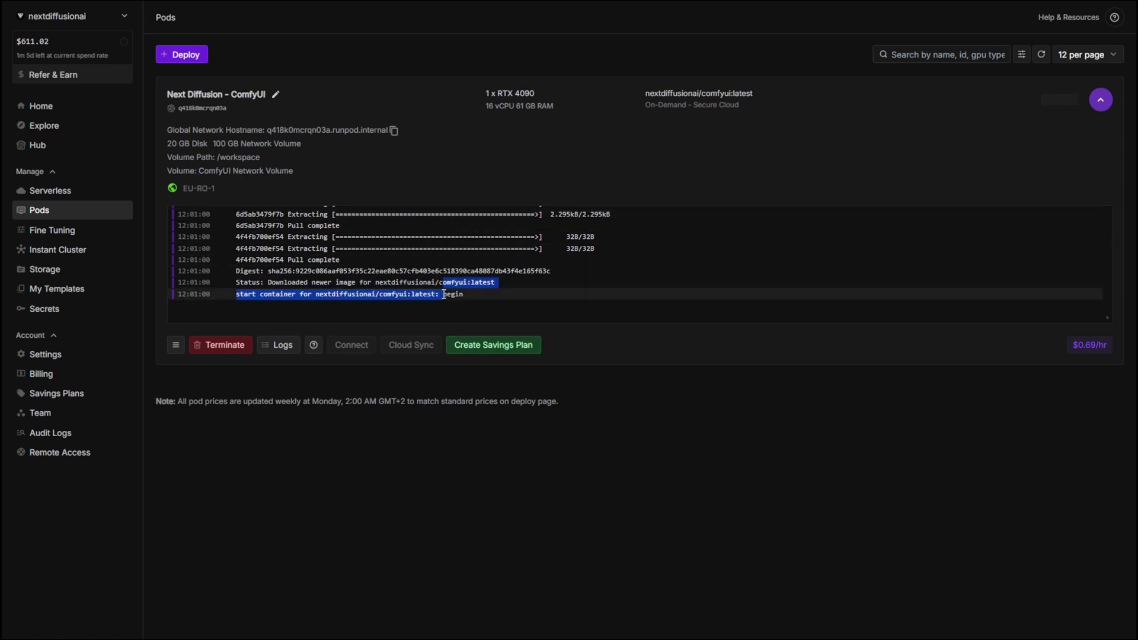
pyautogui.click(478, 295)
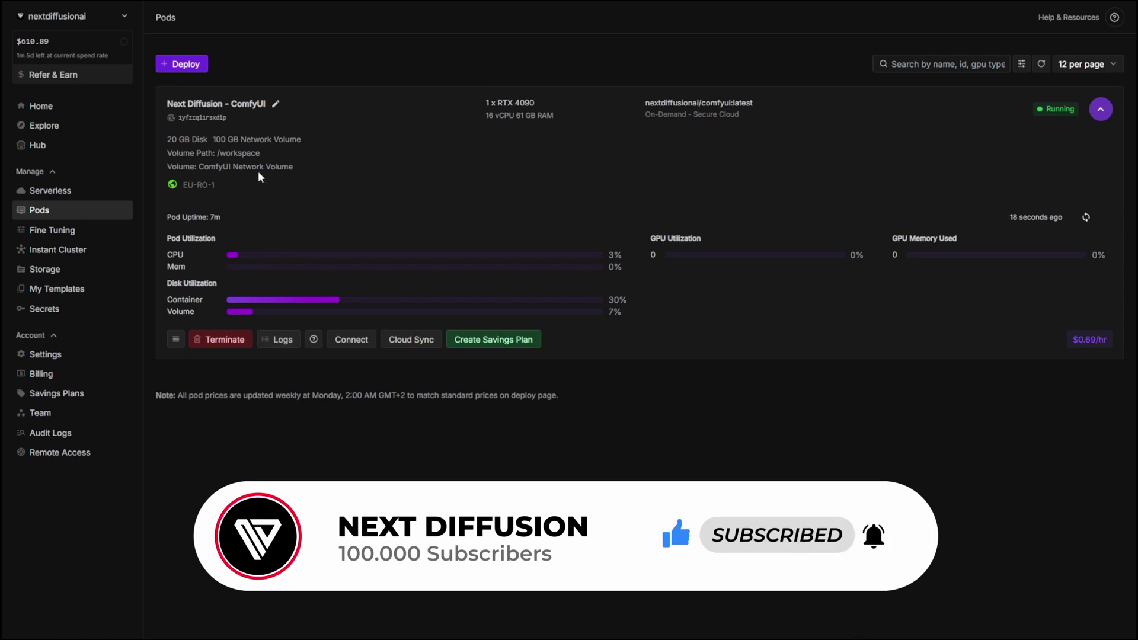
# Watch the container logs until setup is ready, then close them and open Connect.
pyautogui.click(283, 339)
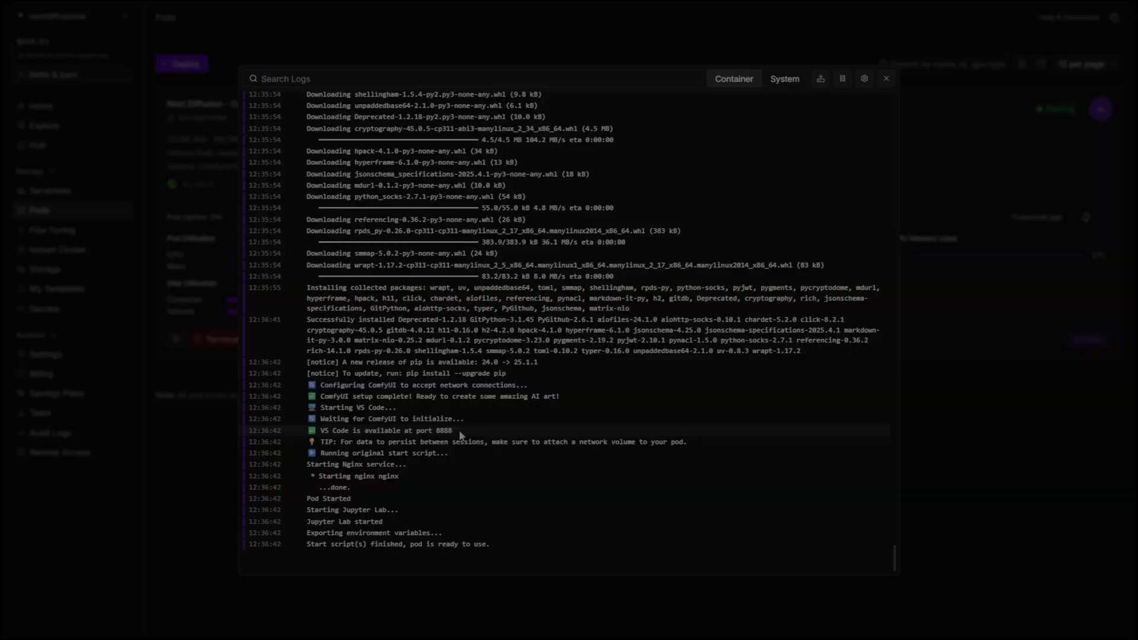
pyautogui.press('Escape')
pyautogui.click(363, 348)
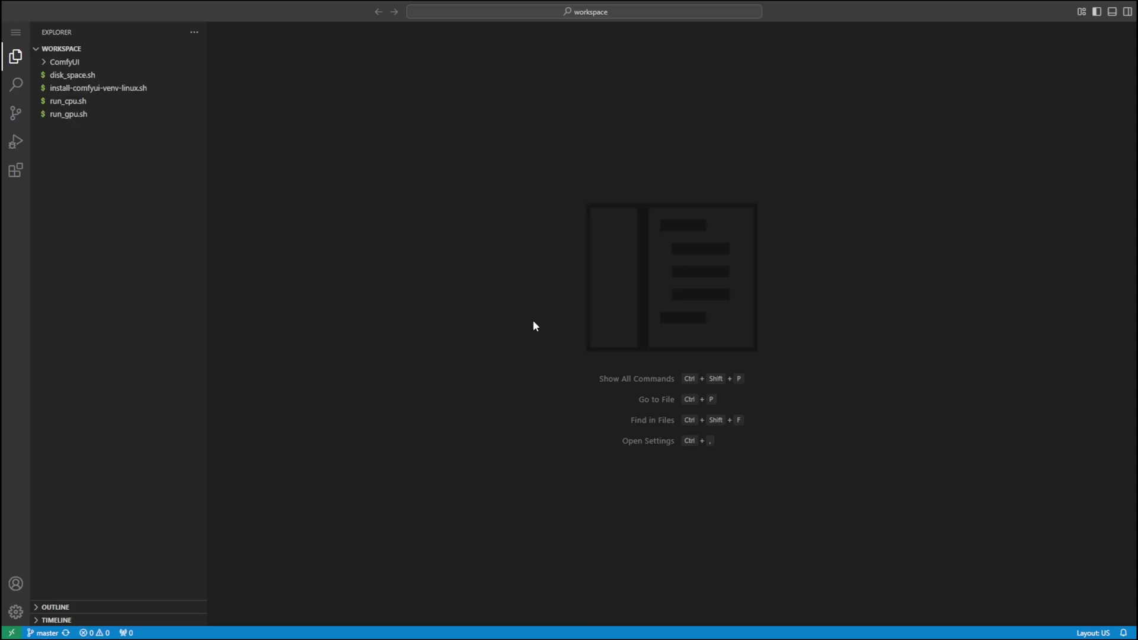
# Run the wget script downloading HiDream E1.1, four text encoders and ae VAE into ComfyUI/models.
pyautogui.click(1113, 12)
pyautogui.write('cd /workspace  wget -O ComfyUI/models/diffusion_models/hidream_e1_1_bf16.safetensors https://huggingface.co/Comfy-Org/HiDream-I1_ComfyUI/resolve/main/split_files/diffusion_models/hidream_e1_1_bf16.safetensors  wget -O ComfyUI/models/clip/clip_g_hidream.safetensors https://huggingface.co/Comfy-Org/HiDream-I1_ComfyUI/resolve/main/split_files/text_encoders/clip_g_hidream.safetensors wget -O ComfyUI/models/clip/clip_l_hidream.safetensors https://huggingface.co/Comfy-Org/HiDream-I1_ComfyUI/resolve/main/split_files/text_encoders/clip_l_hidream.safetensors wget -O ComfyUI/models/clip/llama_3.1_8b_instruct_fp8_scaled.safetensors https://huggingface.co/Comfy-Org/HiDream-I1_ComfyUI/resolve/main/split_files/text_encoders/llama_3.1_8b_instruct_fp8_scaled.safetensors wget -O ComfyUI/models/clip/t5xxl_fp8_e4m3fn_scaled.safetensors https://huggingface.co/Comfy-Org/HiDream-I1_ComfyUI/resolve/main/split_files/text_encoders/t5xxl_fp8_e4m3fn_scaled.safetensors  wget -O ComfyUI/models/vae/ae.safetensors https://huggingface.co/Comfy-Org/HiDream-I1_ComfyUI/resolve/main/split_files/vae/ae.safetensors')
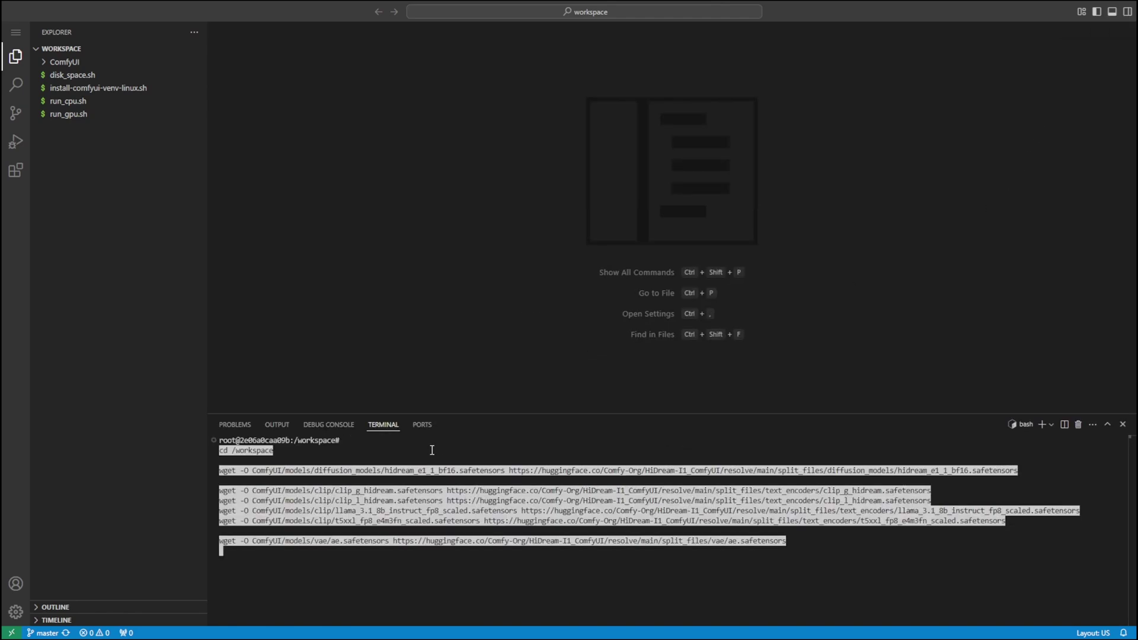
pyautogui.press('Return')
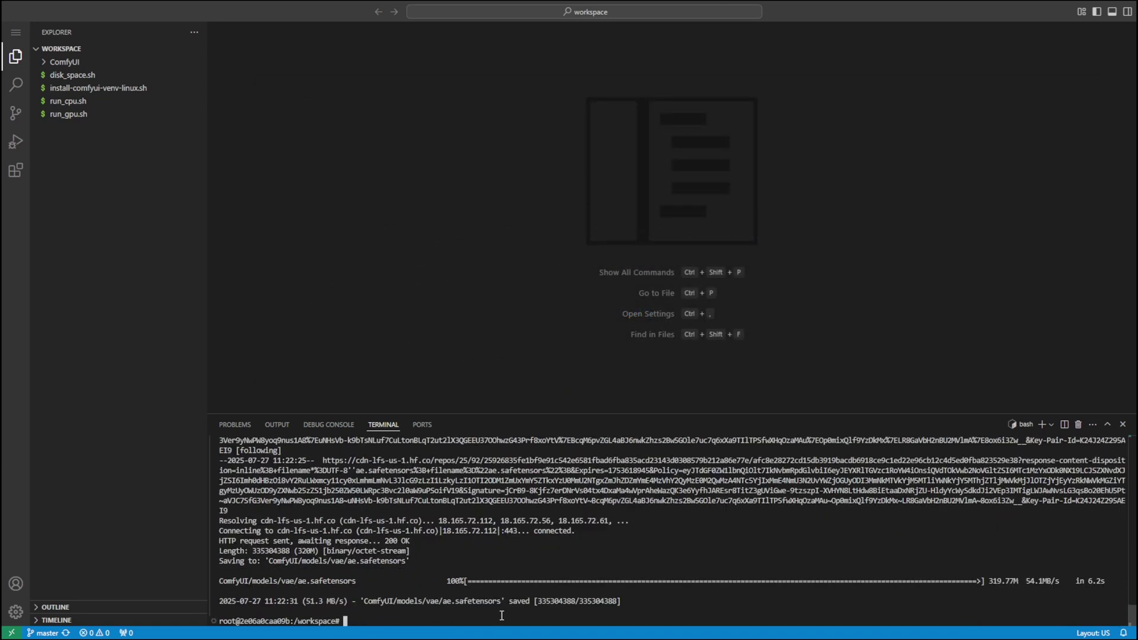
# Clear the terminal and check the four text encoder files in ComfyUI/models/clip.
pyautogui.write('clear')
pyautogui.press('Return')
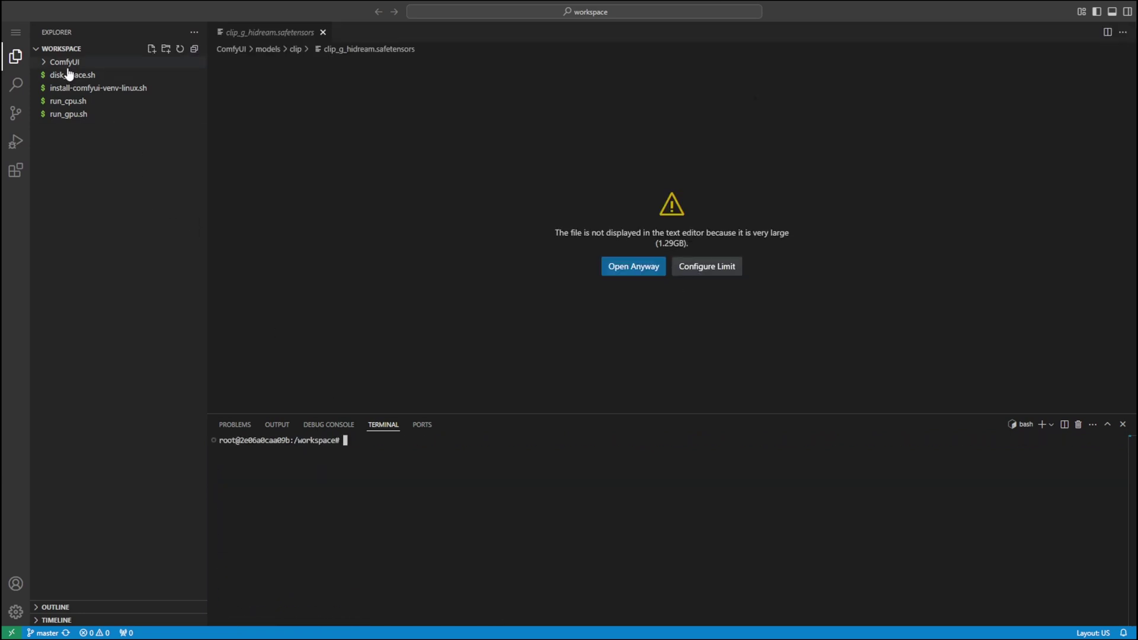
pyautogui.click(44, 63)
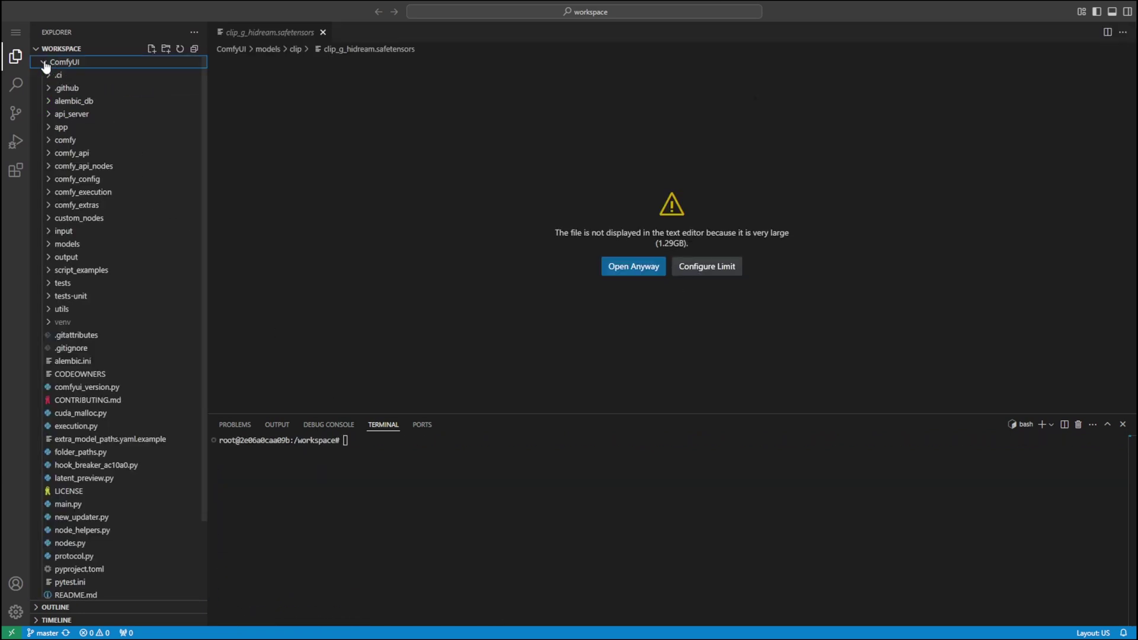
pyautogui.click(64, 244)
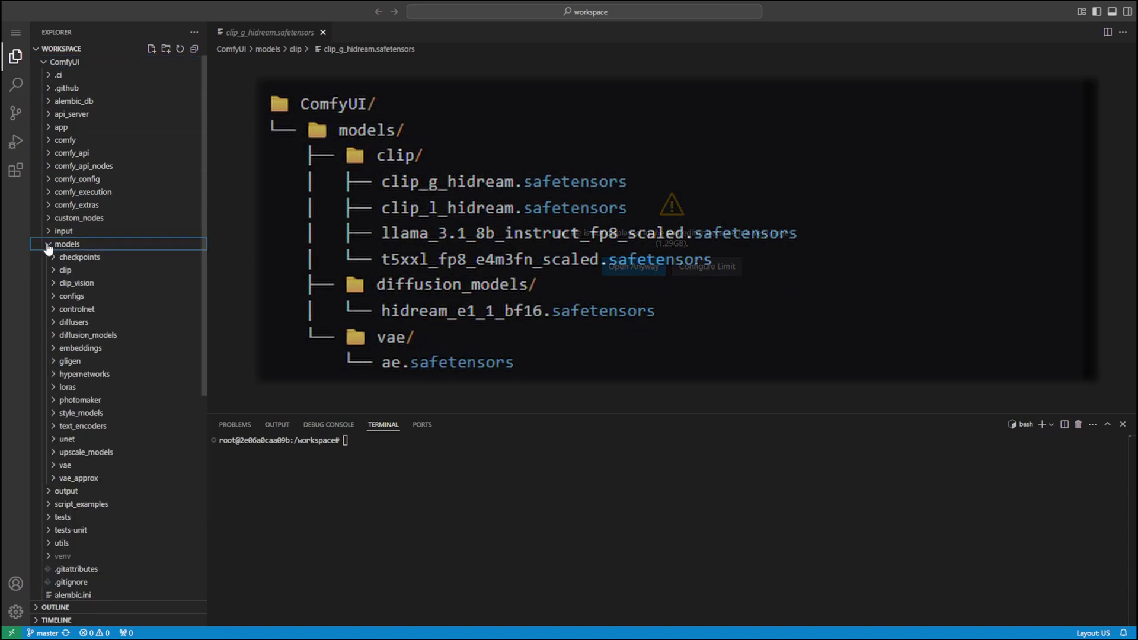
pyautogui.click(53, 272)
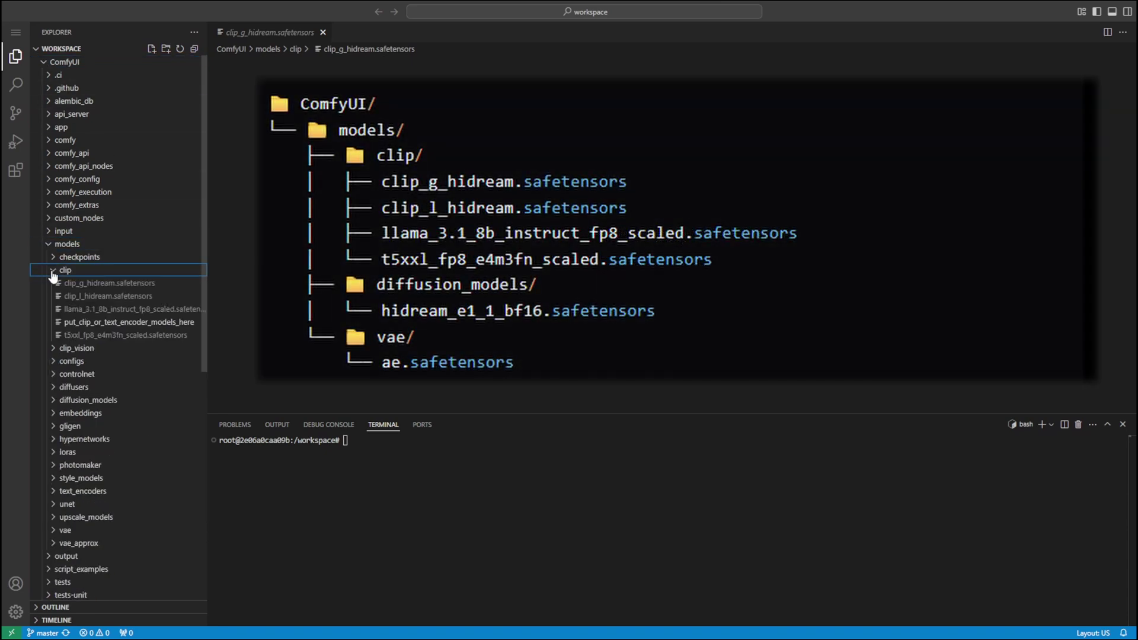
pyautogui.click(83, 285)
pyautogui.click(89, 296)
pyautogui.click(93, 310)
pyautogui.click(96, 335)
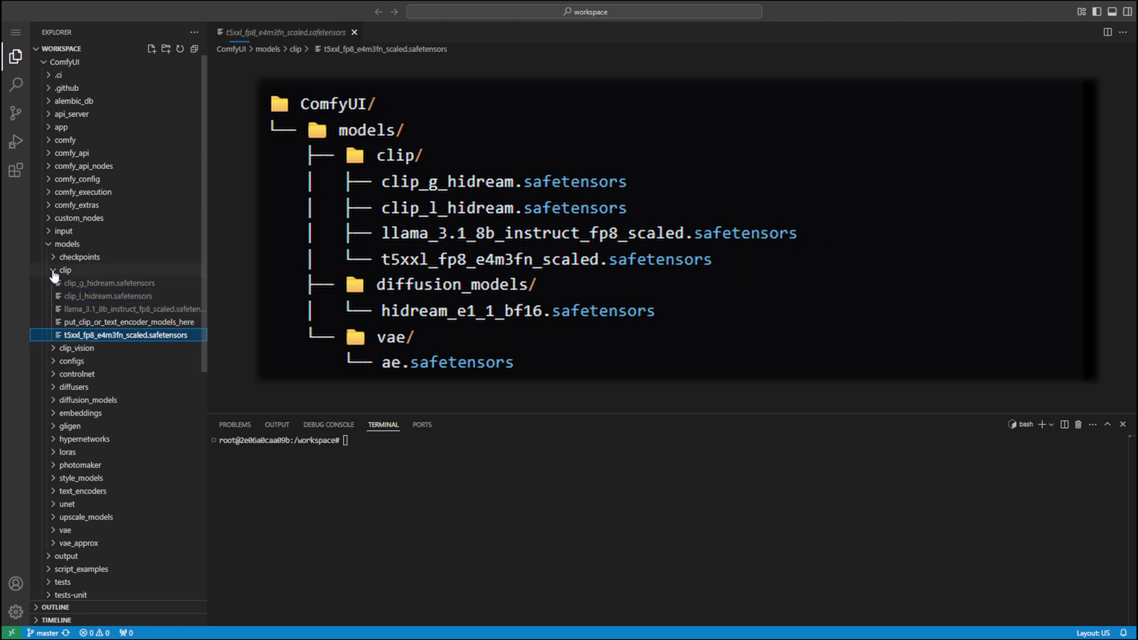
pyautogui.click(55, 272)
pyautogui.press('Right')
pyautogui.click(53, 272)
# Check the diffusion_models folder and open ae.safetensors (319.77MB) in models/vae.
pyautogui.click(55, 337)
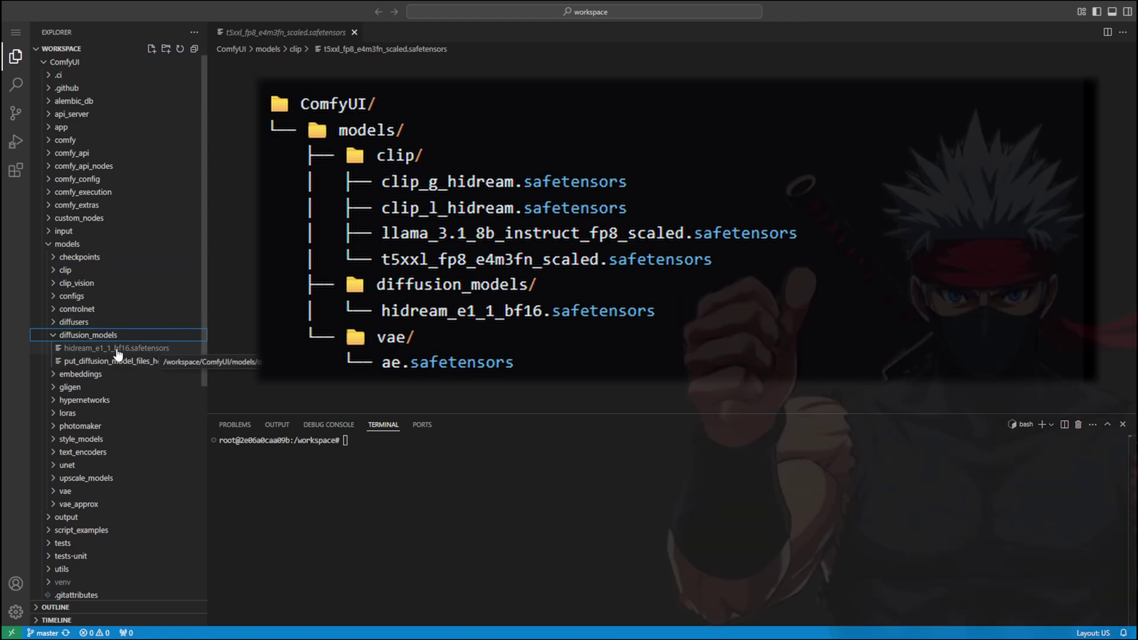
pyautogui.click(53, 335)
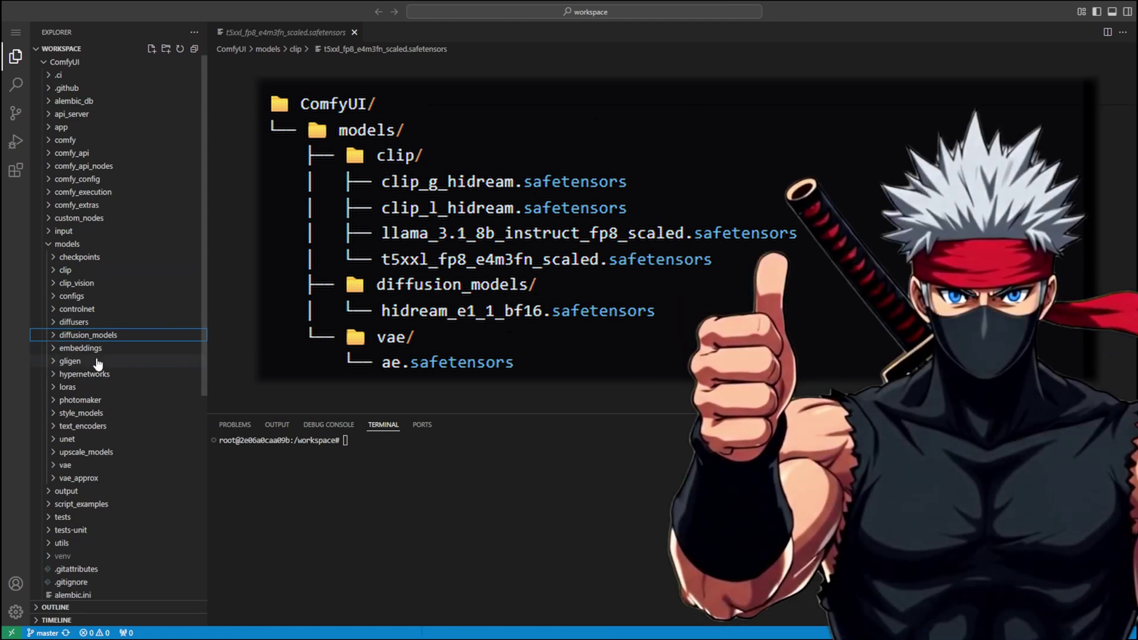
pyautogui.click(52, 466)
pyautogui.click(76, 450)
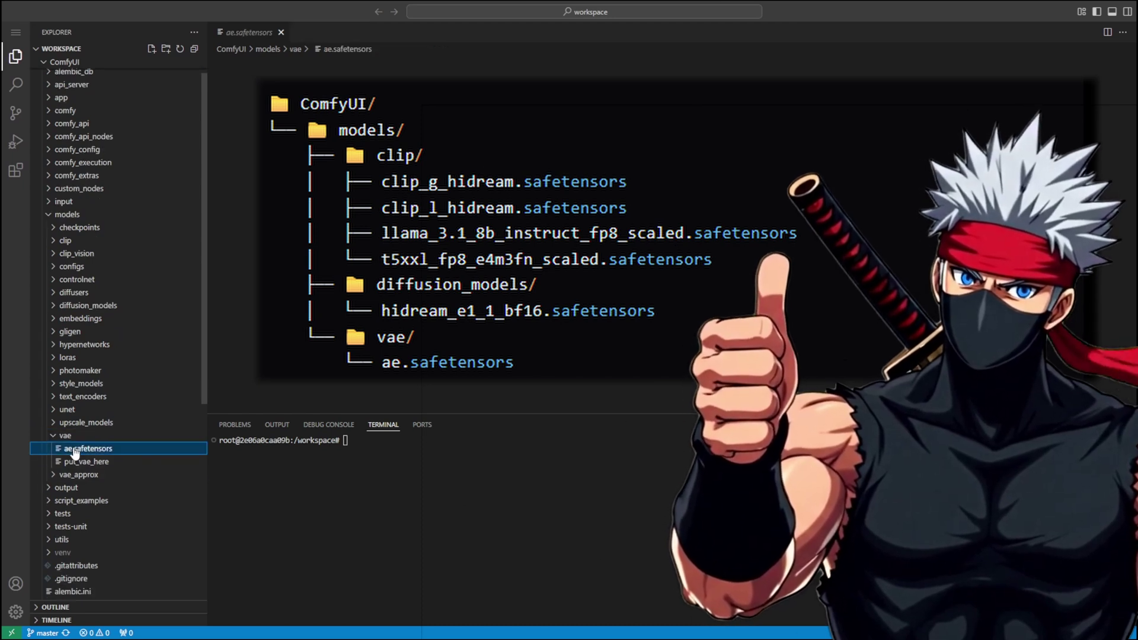
# Close ae.safetensors and launch ComfyUI with ./run_gpu.sh in the terminal.
pyautogui.click(194, 49)
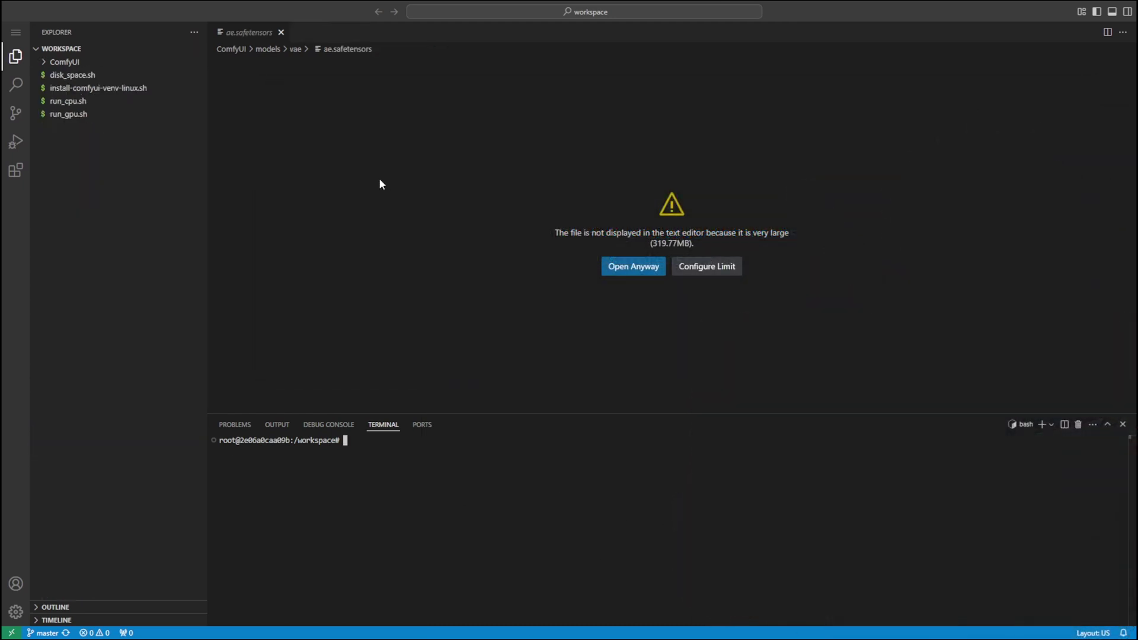
pyautogui.click(281, 32)
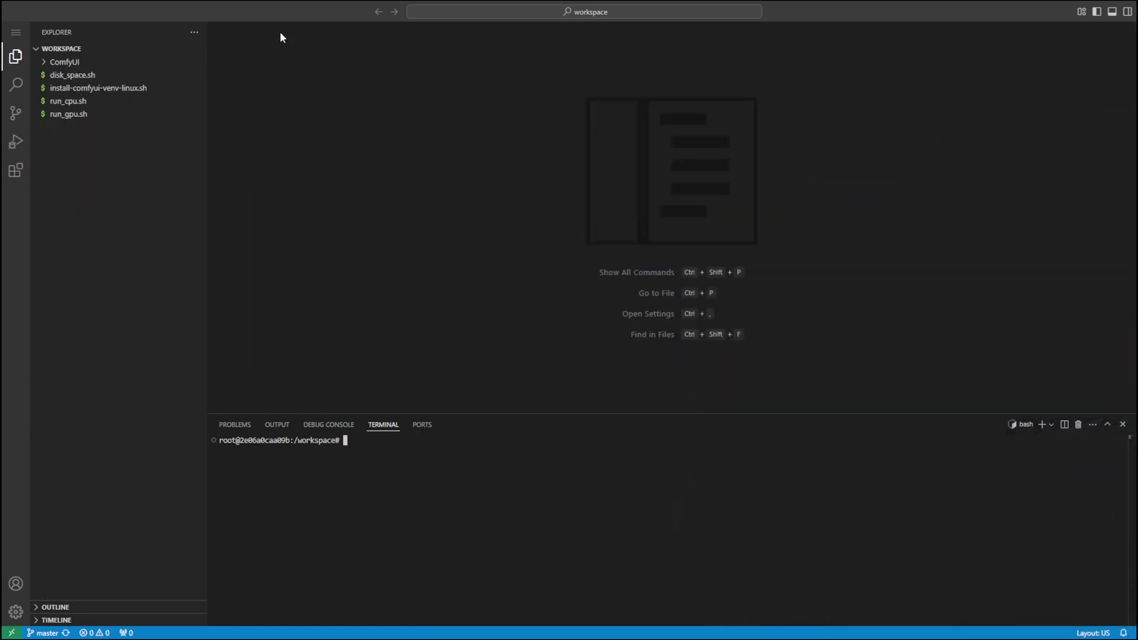
pyautogui.moveTo(355, 441); pyautogui.dragTo(294, 441)
pyautogui.click(360, 441)
pyautogui.write('./ru')
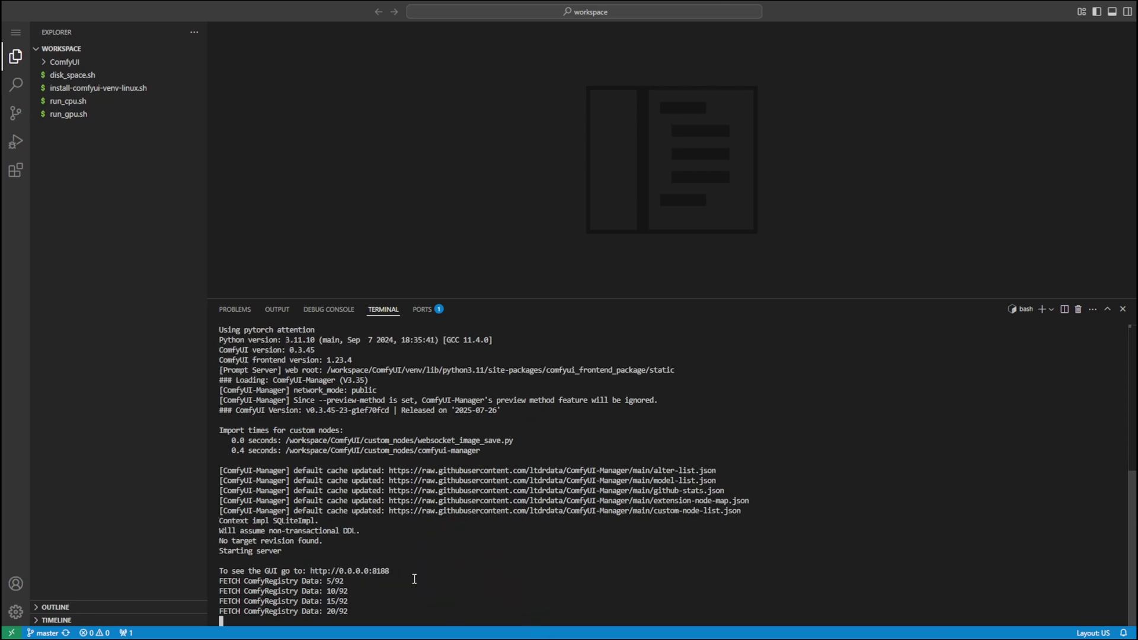
# Open ComfyUI's web interface through the pod's HTTP Service :8188 connection.
pyautogui.keyDown('ctrl'); pyautogui.click(379, 560); pyautogui.keyUp('ctrl')
pyautogui.click(505, 356)
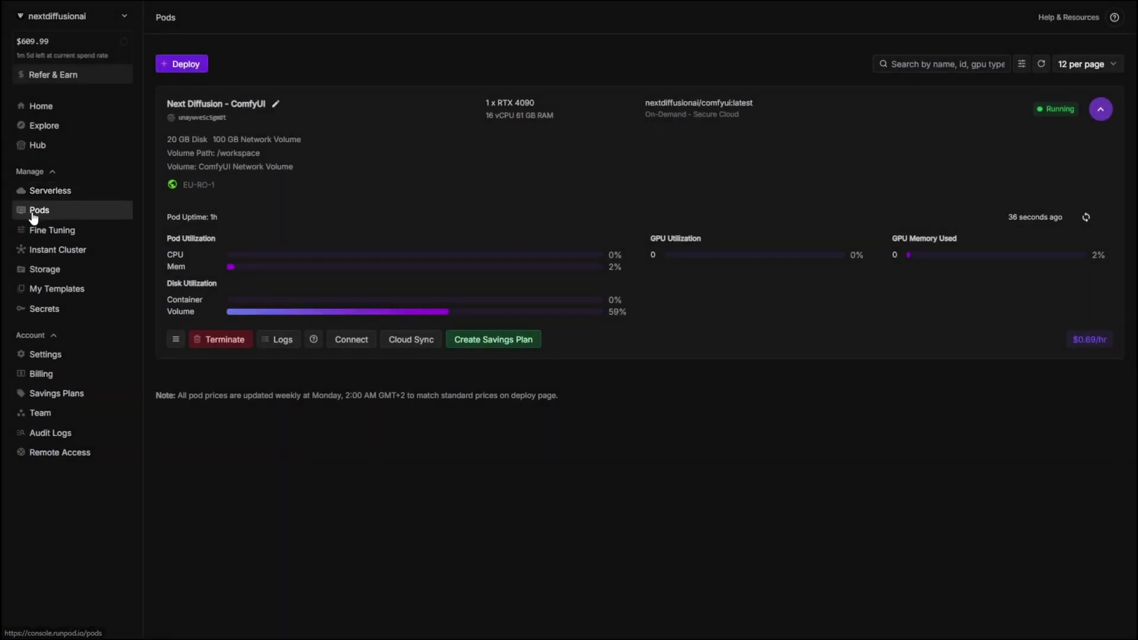
pyautogui.click(1108, 114)
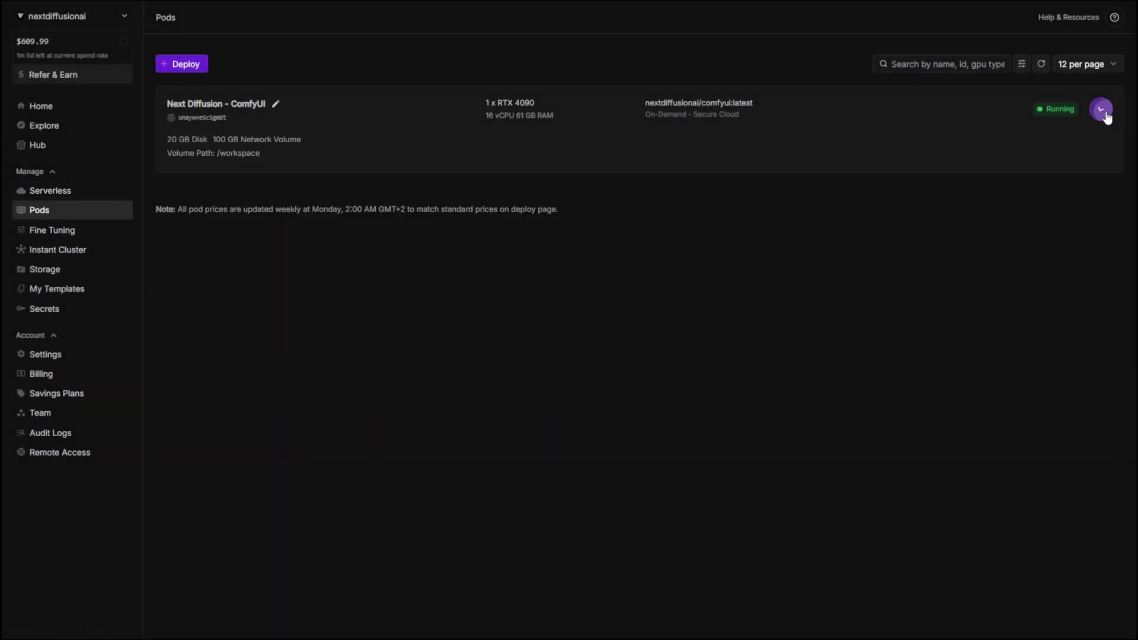
pyautogui.click(1107, 112)
pyautogui.click(350, 340)
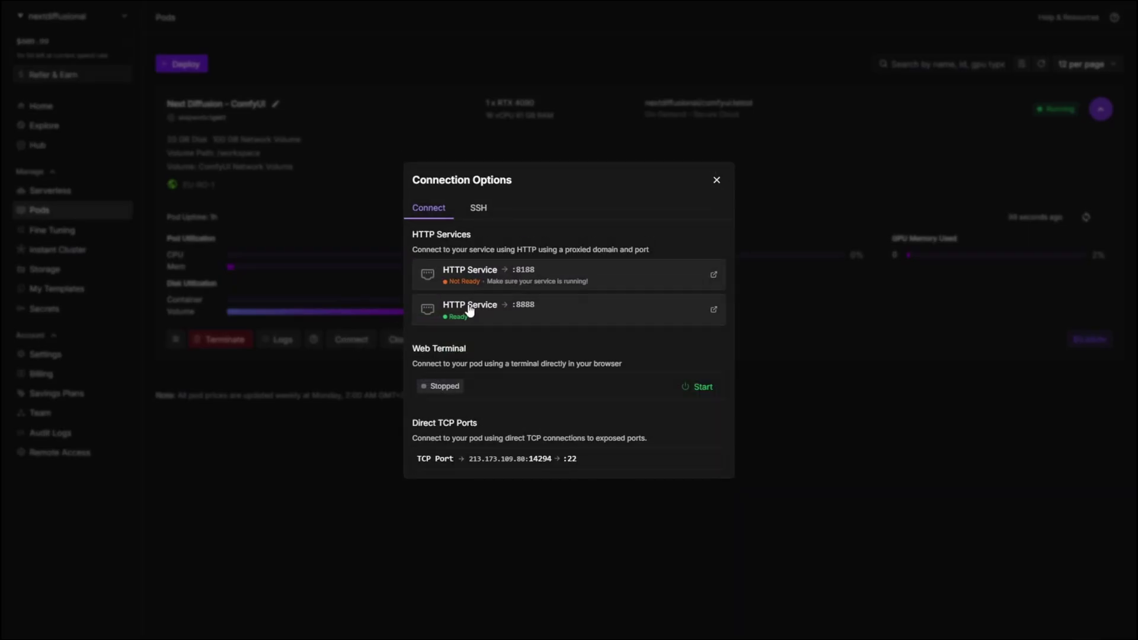
pyautogui.click(549, 276)
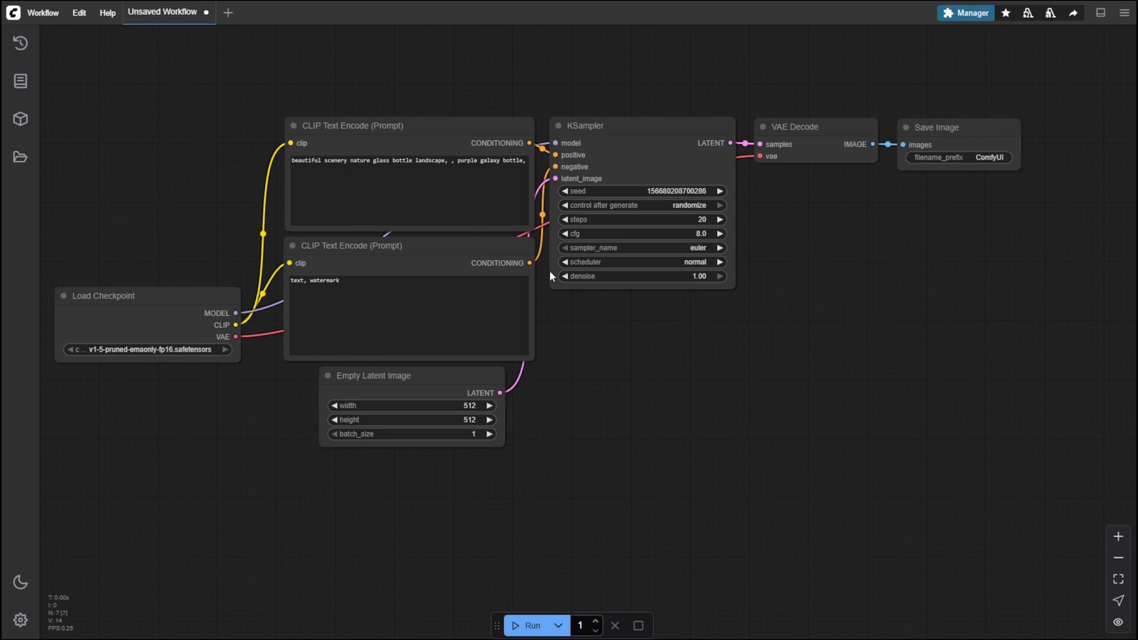
# Jump to the guide's section '3. Loading the HiDream-E1-1 Workflow in ComfyUI'.
pyautogui.moveTo(500, 628); pyautogui.dragTo(871, 15)
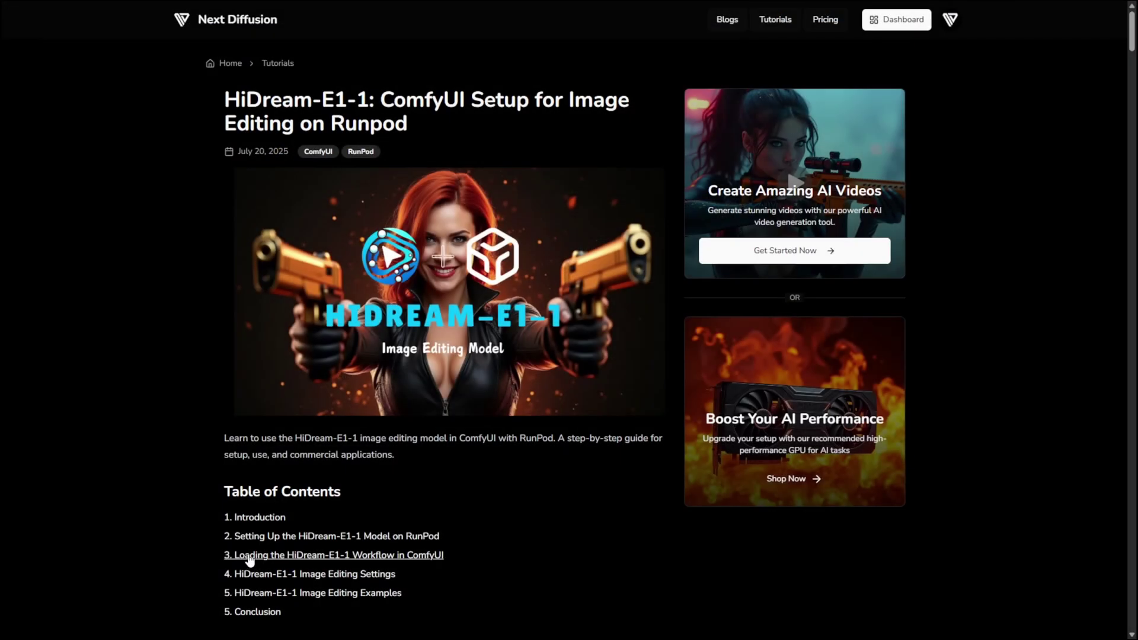
pyautogui.click(417, 558)
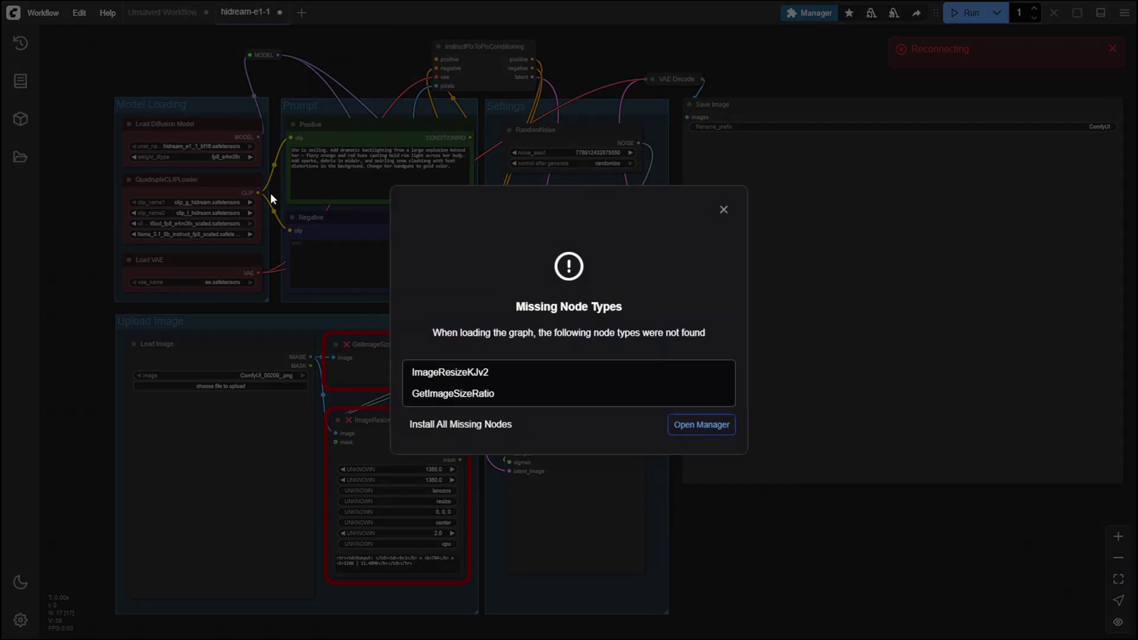
# Dismiss the warning about missing ImageResizeKJv2 and GetImageSizeRatio node types.
pyautogui.click(726, 212)
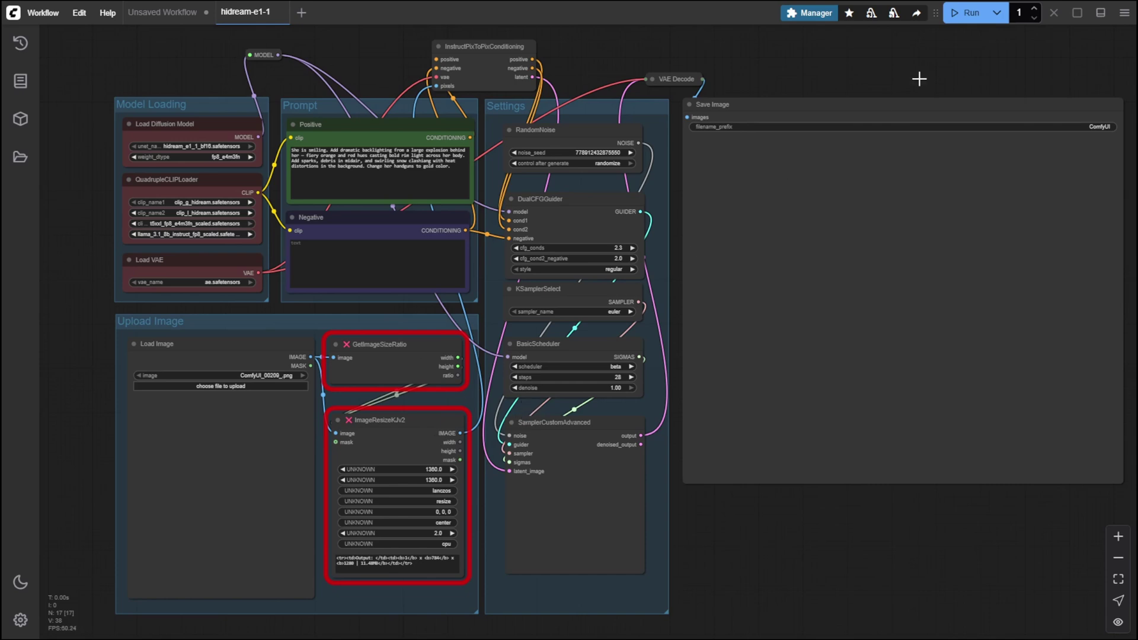
# Install ComfyUI-KJNodes from the Manager's missing custom nodes list, then reboot the server.
pyautogui.click(794, 12)
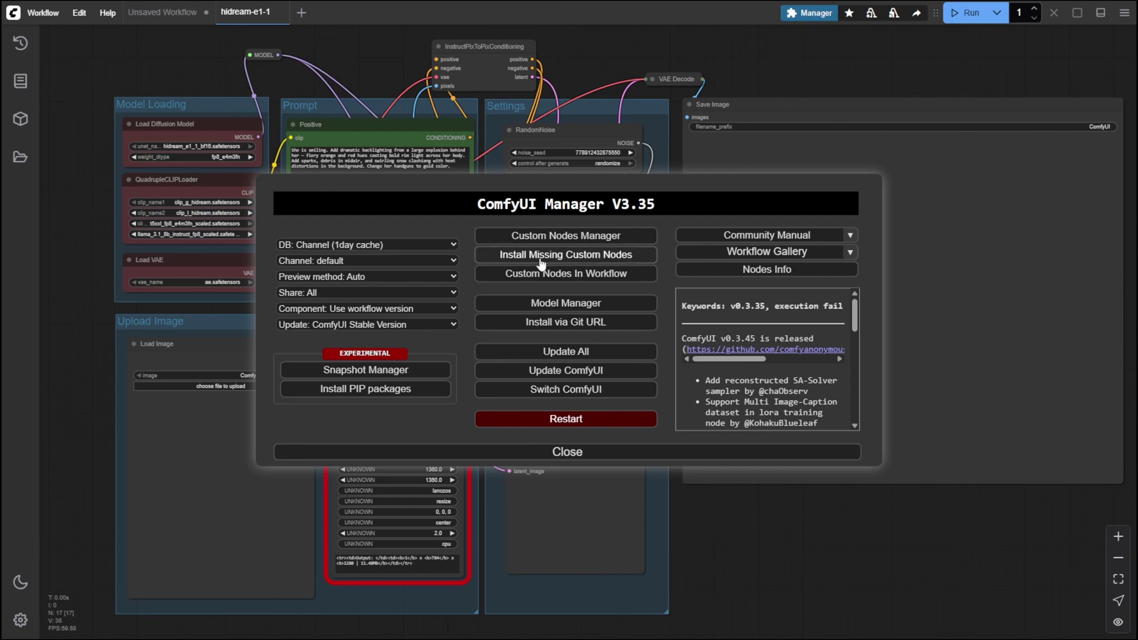
pyautogui.click(576, 256)
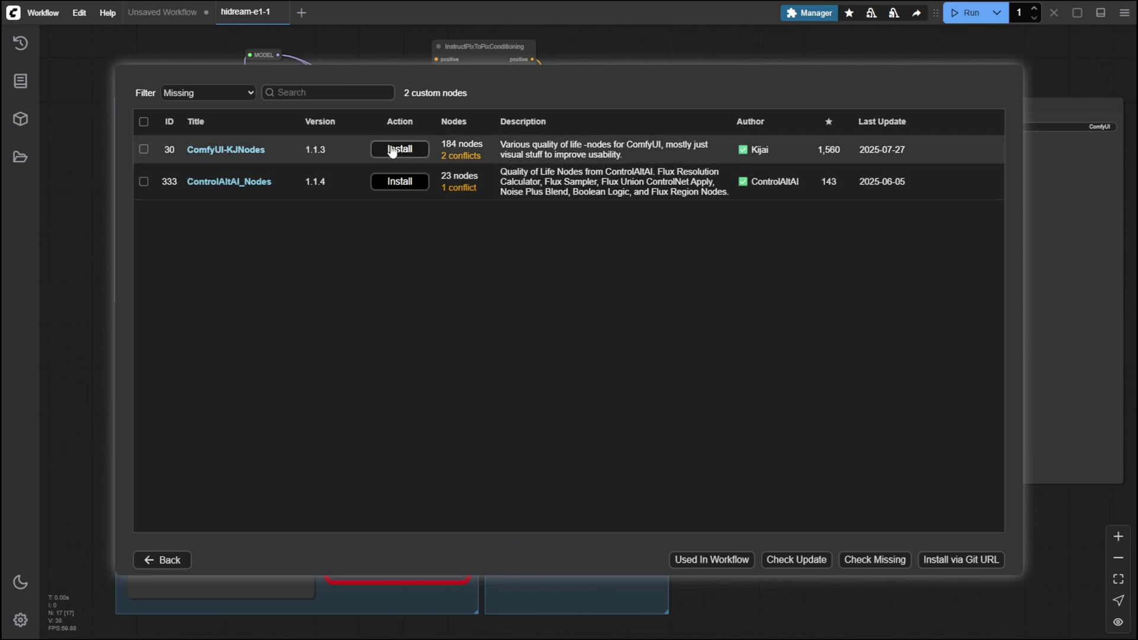
pyautogui.click(393, 150)
pyautogui.click(617, 384)
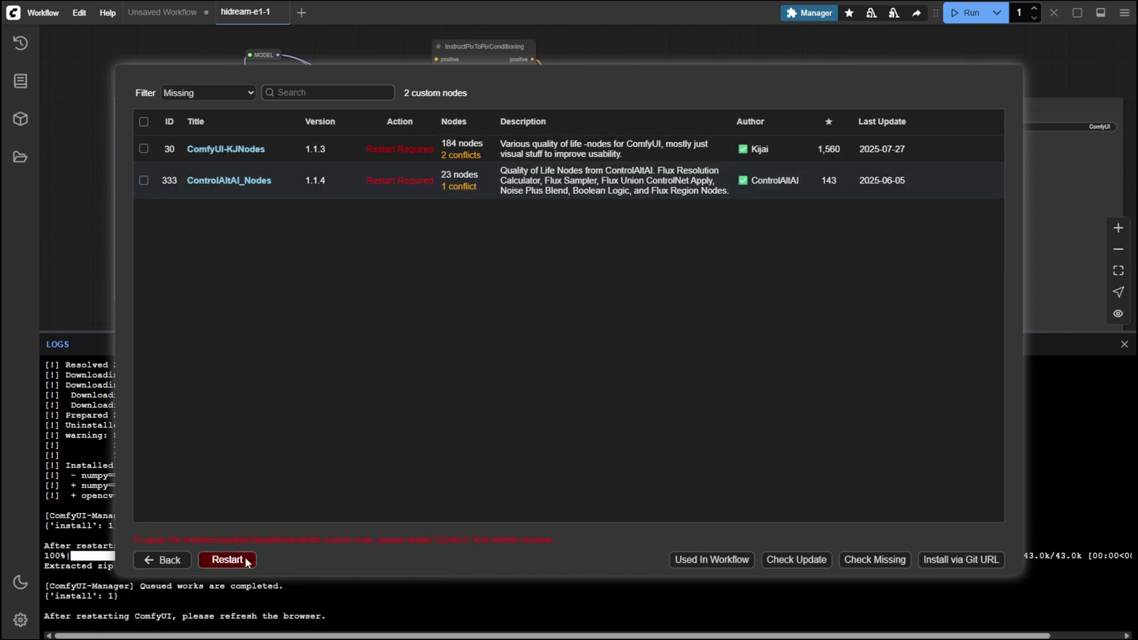
pyautogui.click(248, 561)
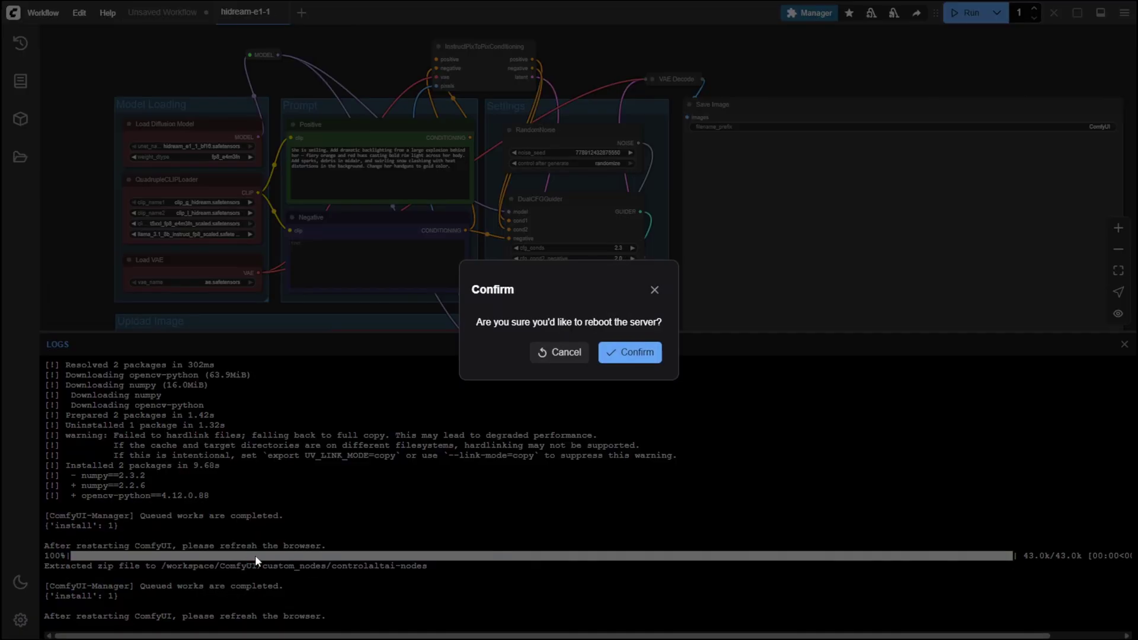
pyautogui.click(630, 353)
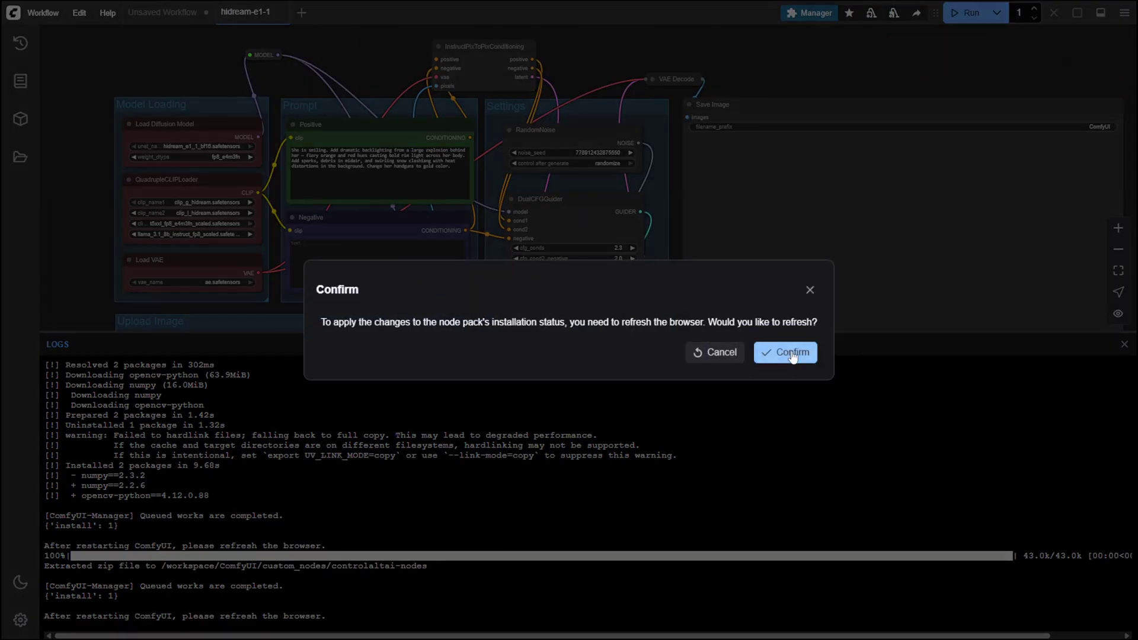
# Refresh the page to load the new nodes and set weight_dtype to fp8_e4m3fn.
pyautogui.click(791, 353)
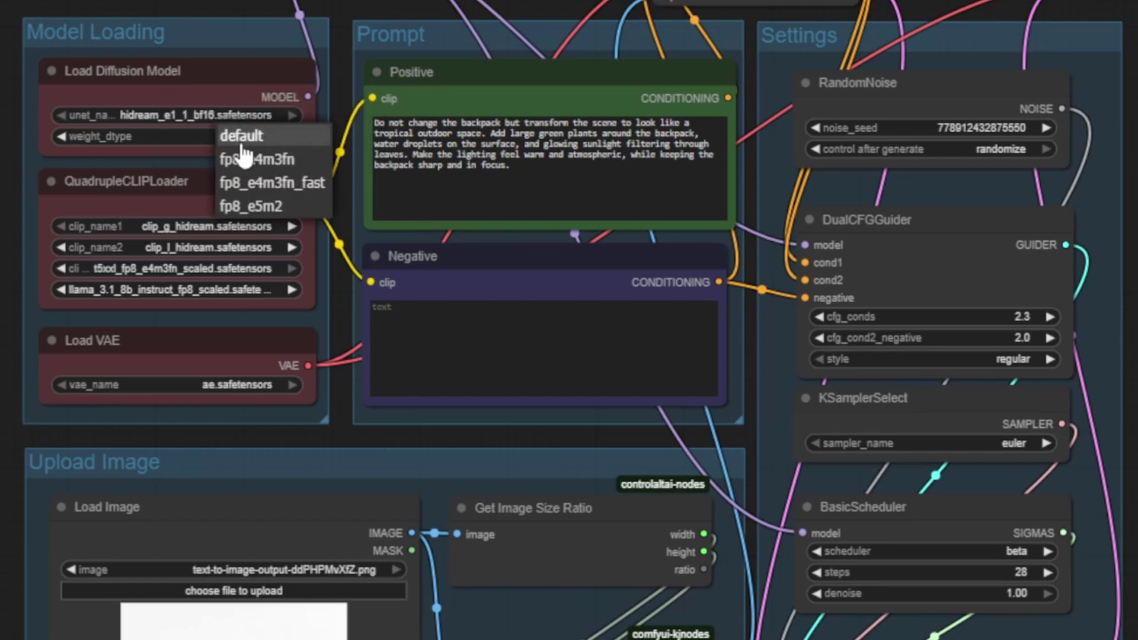
pyautogui.click(285, 163)
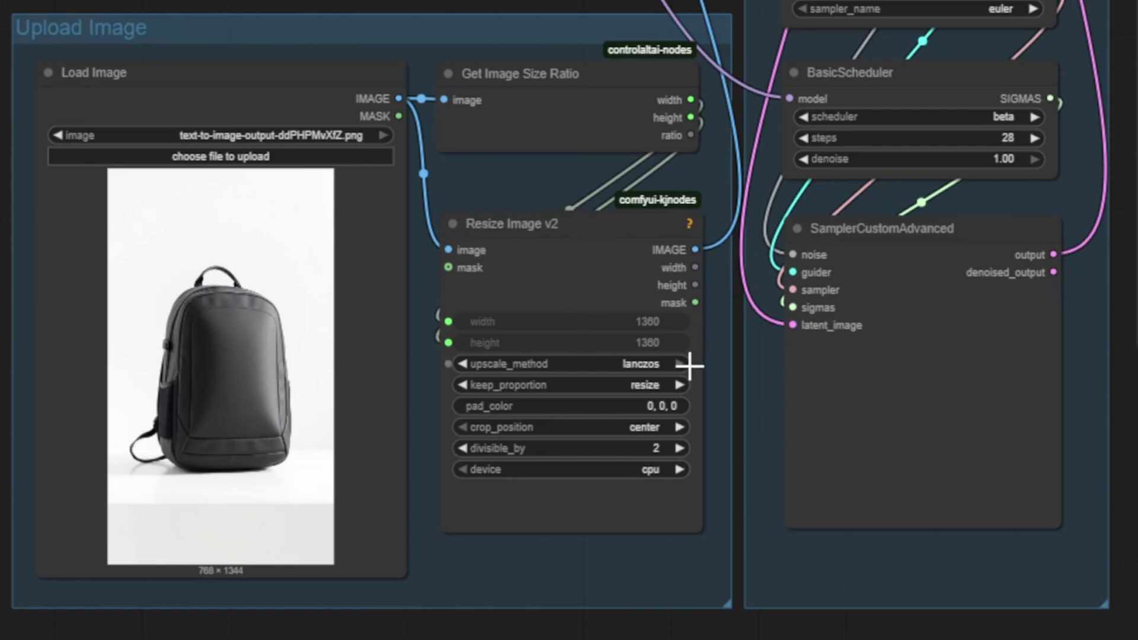
pyautogui.click(664, 365)
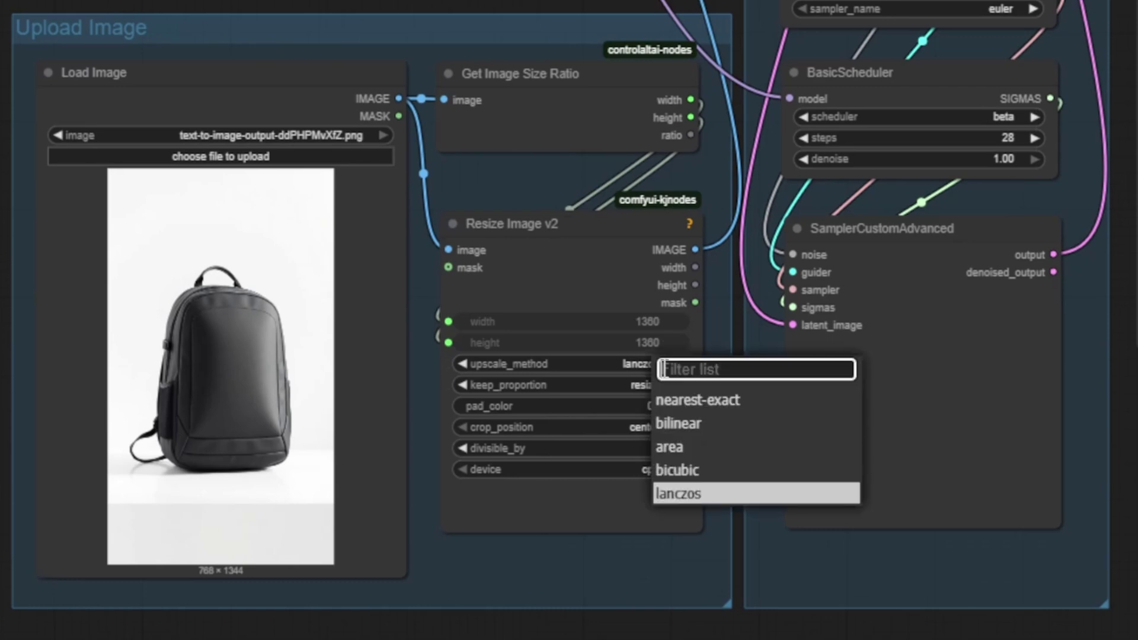
pyautogui.click(681, 494)
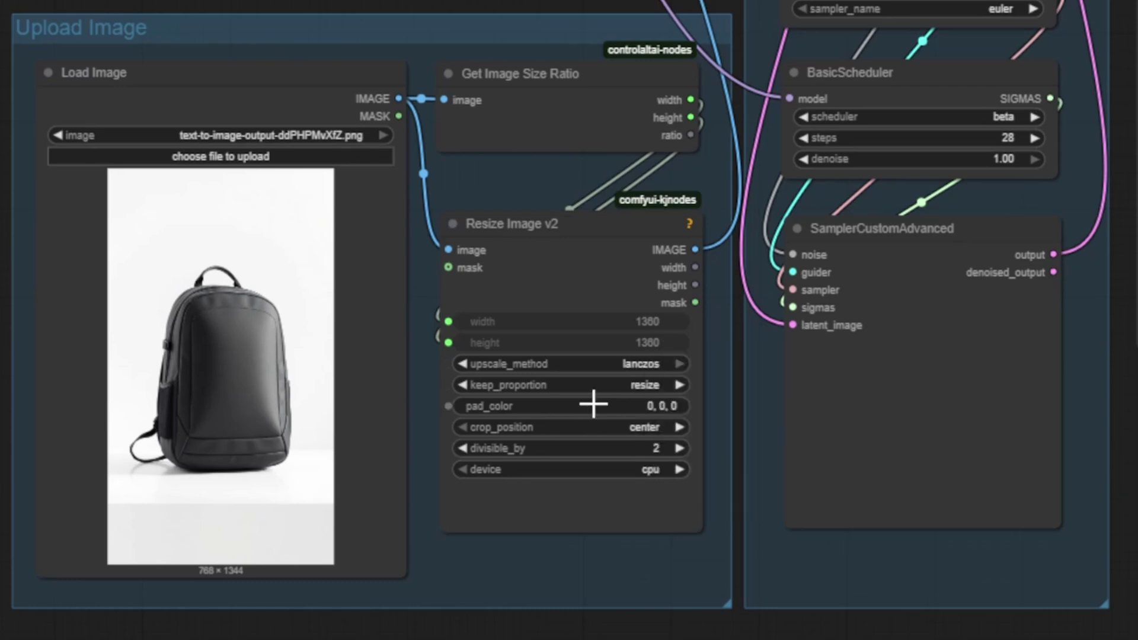
pyautogui.click(623, 389)
pyautogui.click(668, 440)
pyautogui.click(651, 470)
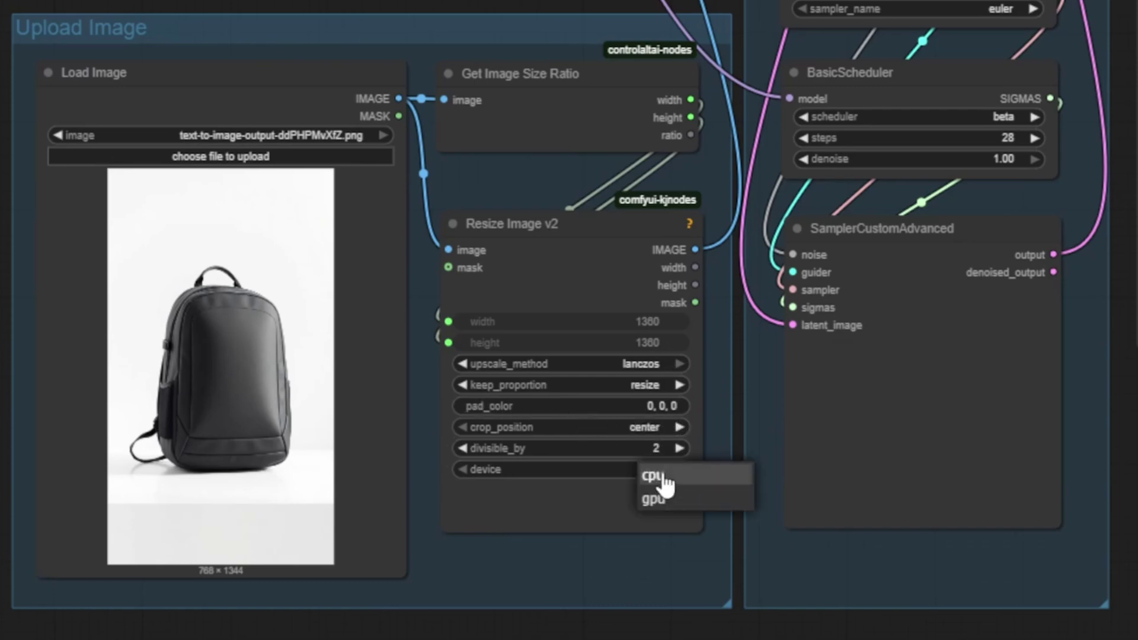
pyautogui.click(676, 478)
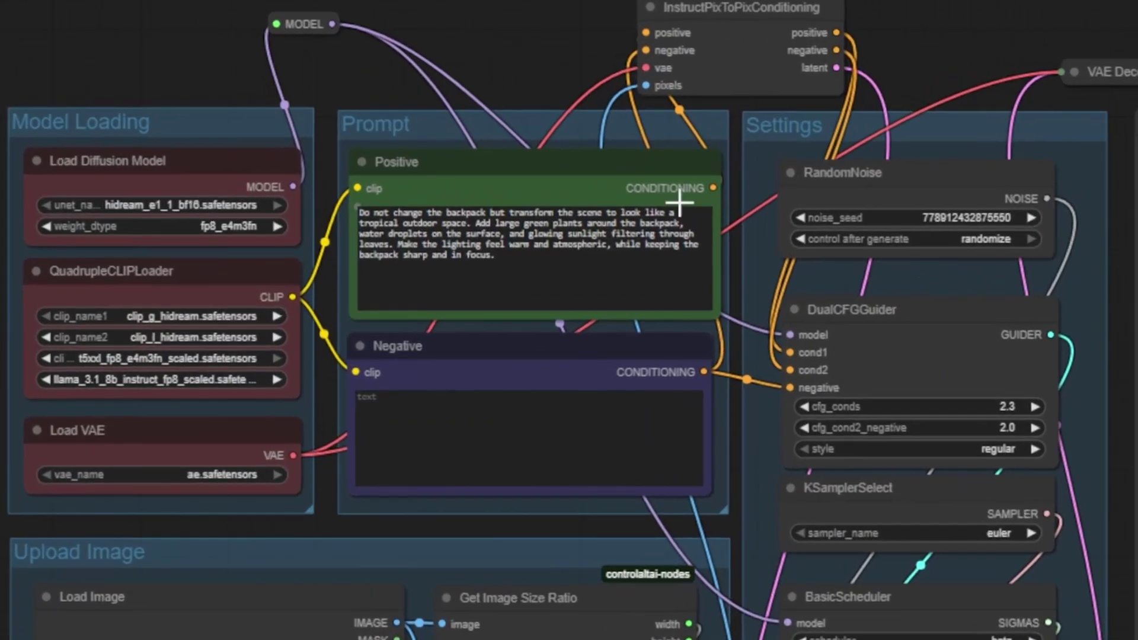
pyautogui.click(520, 264)
pyautogui.hotkey('ctrl', 'a')
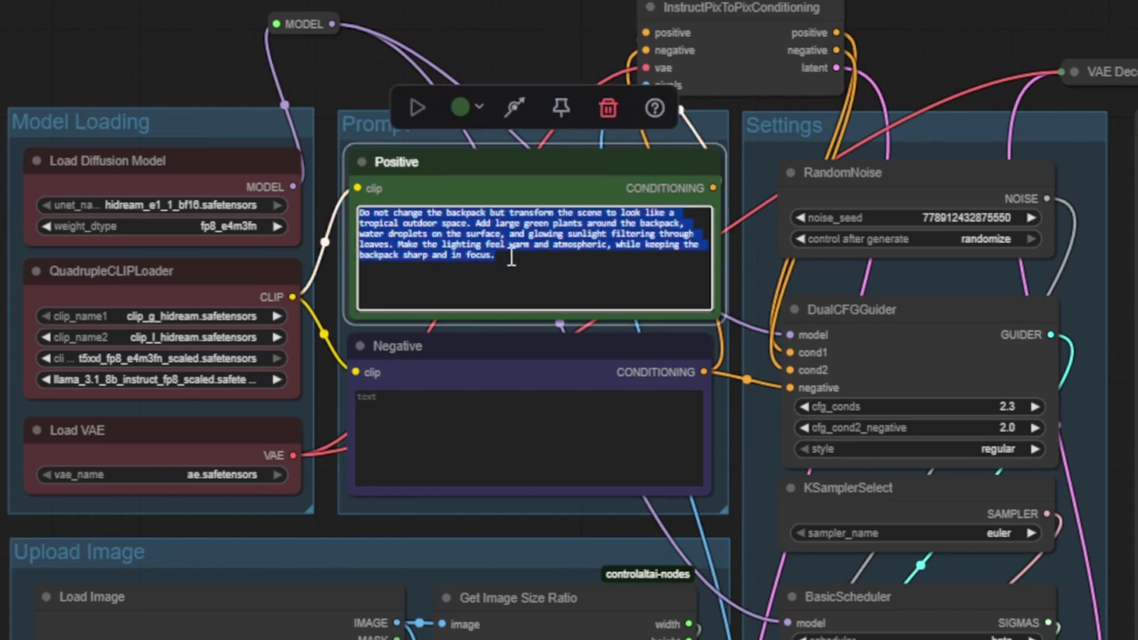
pyautogui.click(511, 256)
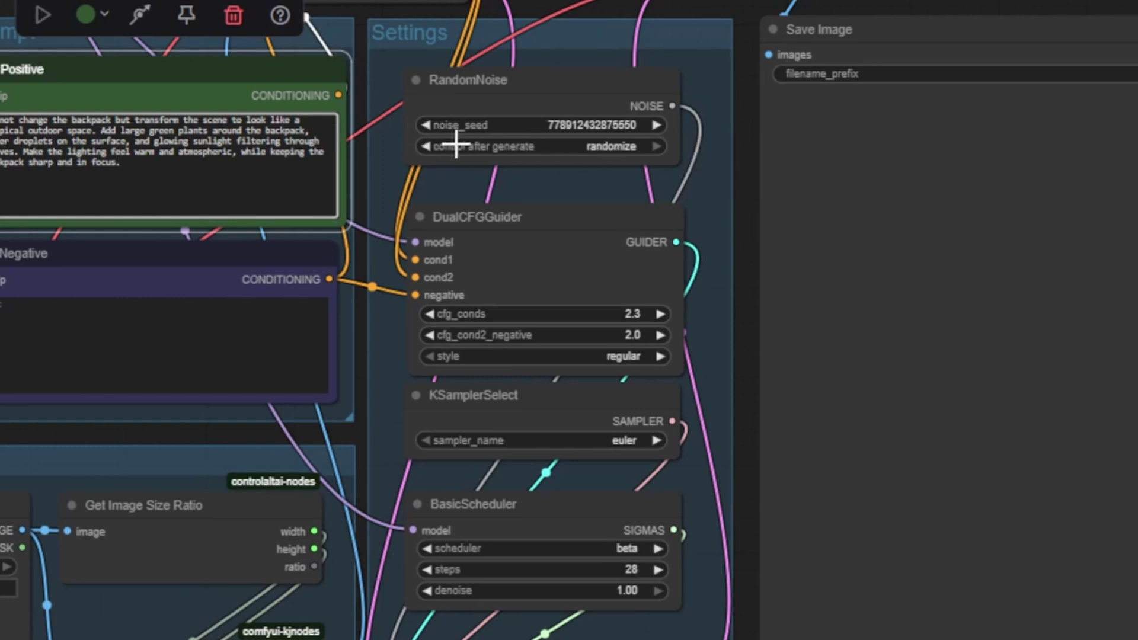
# Set RandomNoise's control after generate to randomize.
pyautogui.click(602, 146)
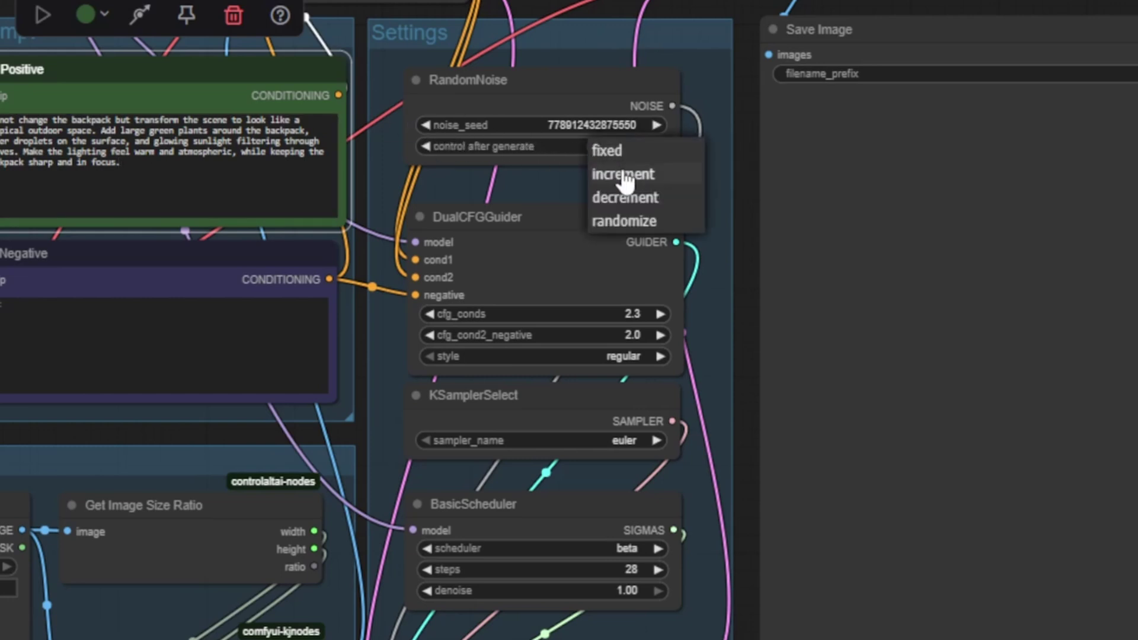
pyautogui.click(631, 222)
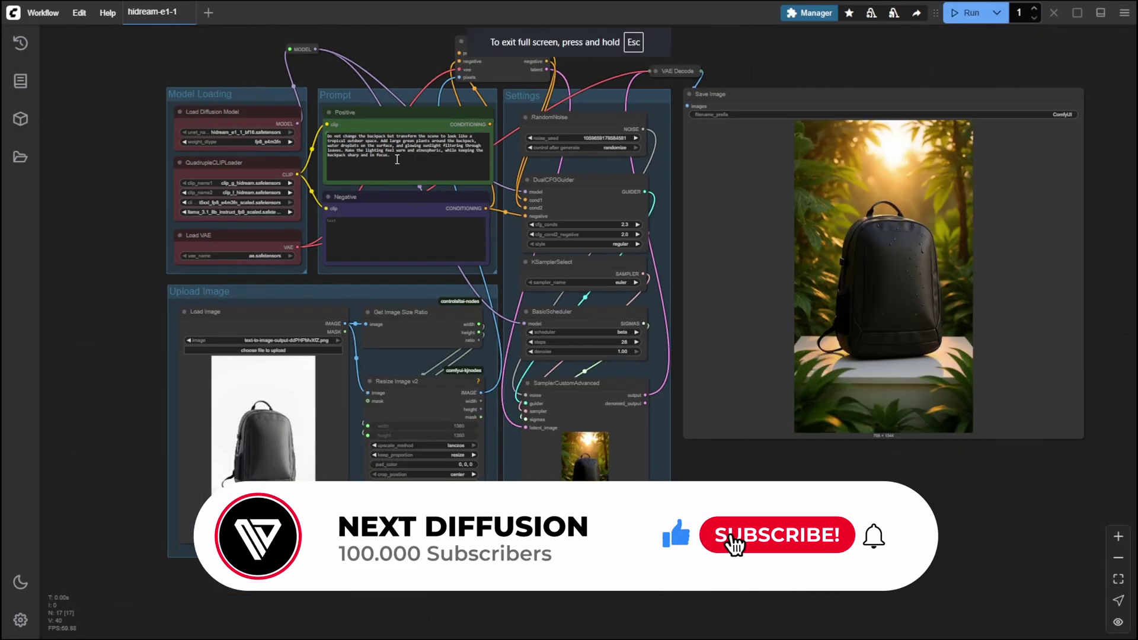
# Review the finished backpack-in-jungle generations in the queue history panel.
pyautogui.click(20, 46)
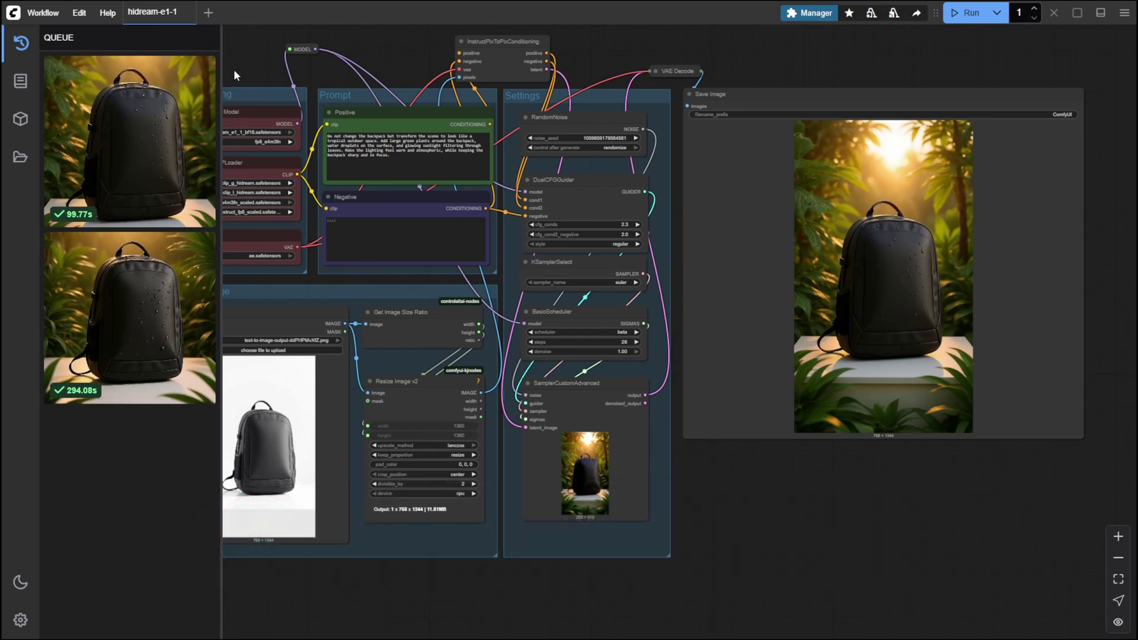
pyautogui.click(20, 45)
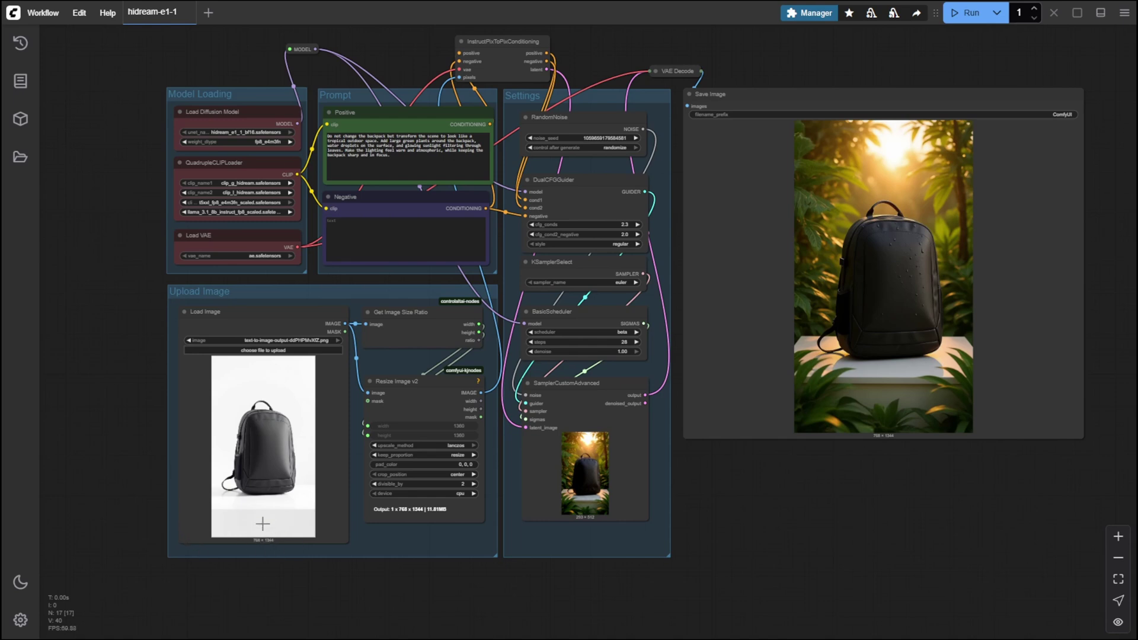
pyautogui.click(22, 45)
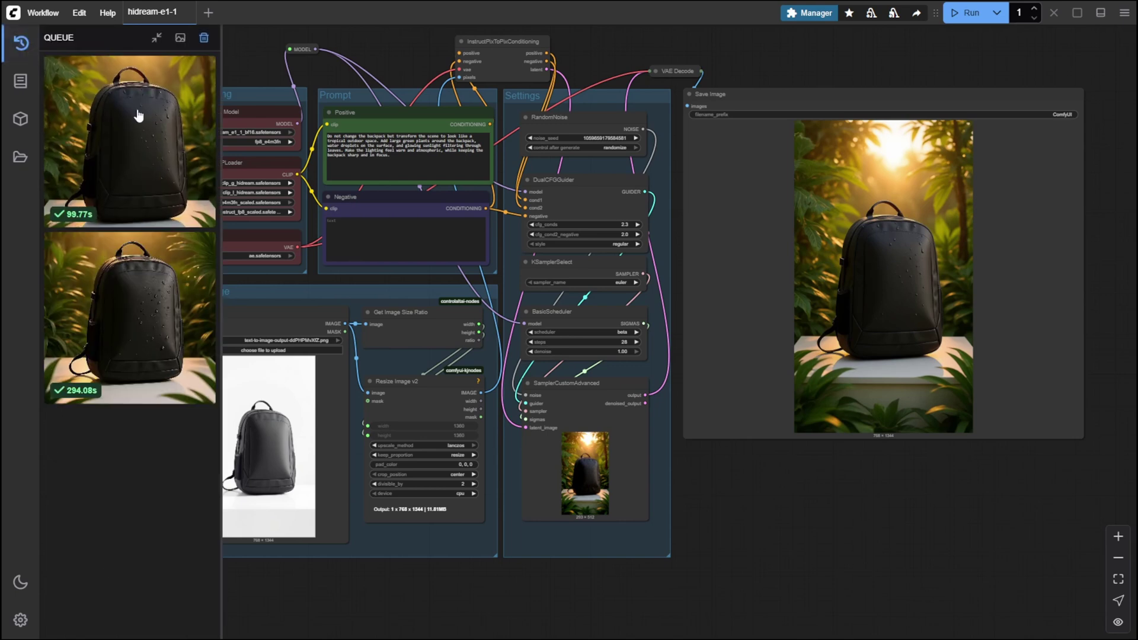